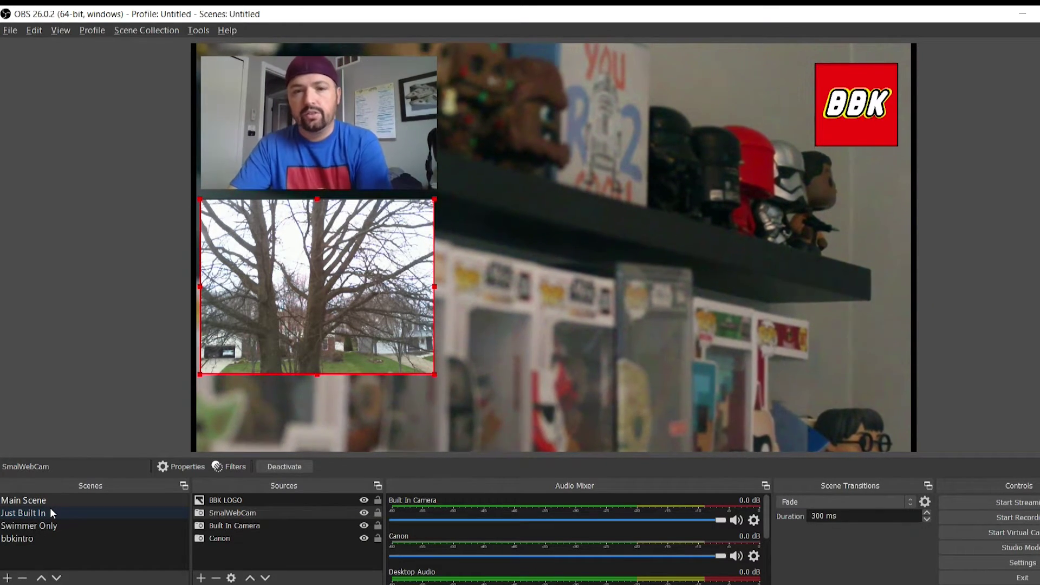
- Inspect the tree webcam, full-canvas Canon shot and built-in camera box in the preview
left_click(305, 324)
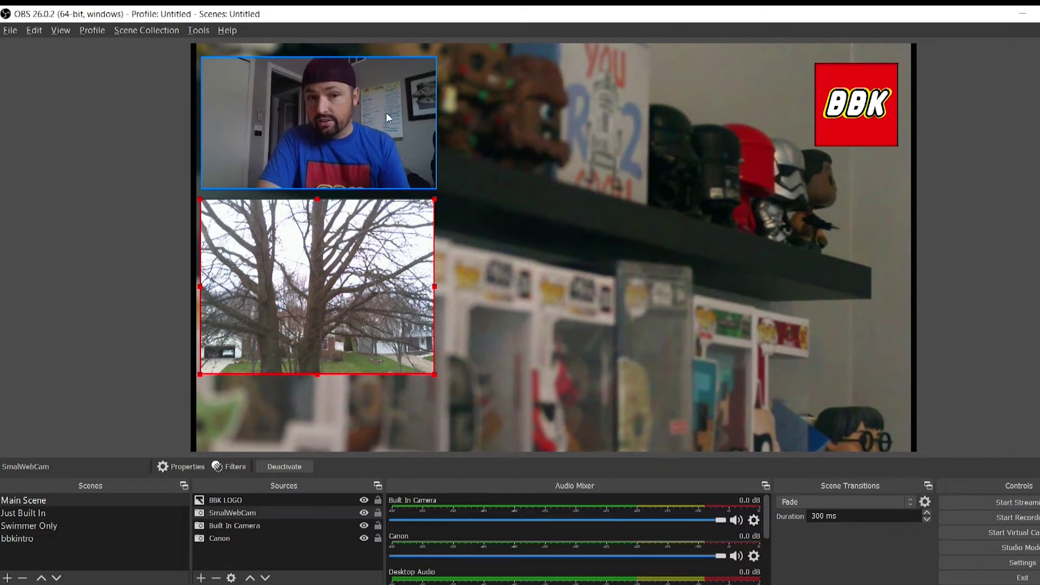
left_click(294, 291)
left_click(363, 138)
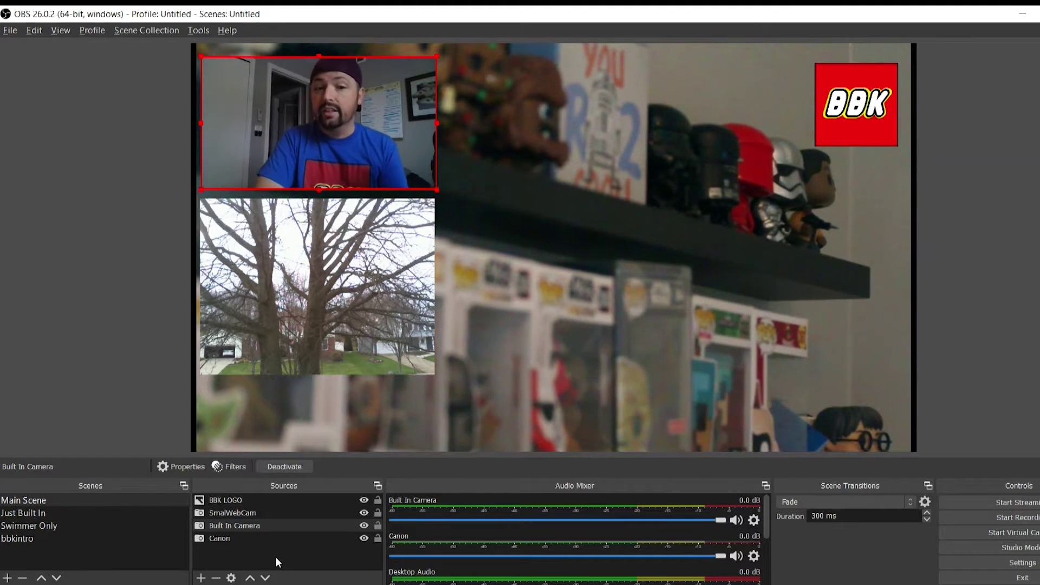
- Switch from Main Scene to the Just Built In scene
left_click(77, 502)
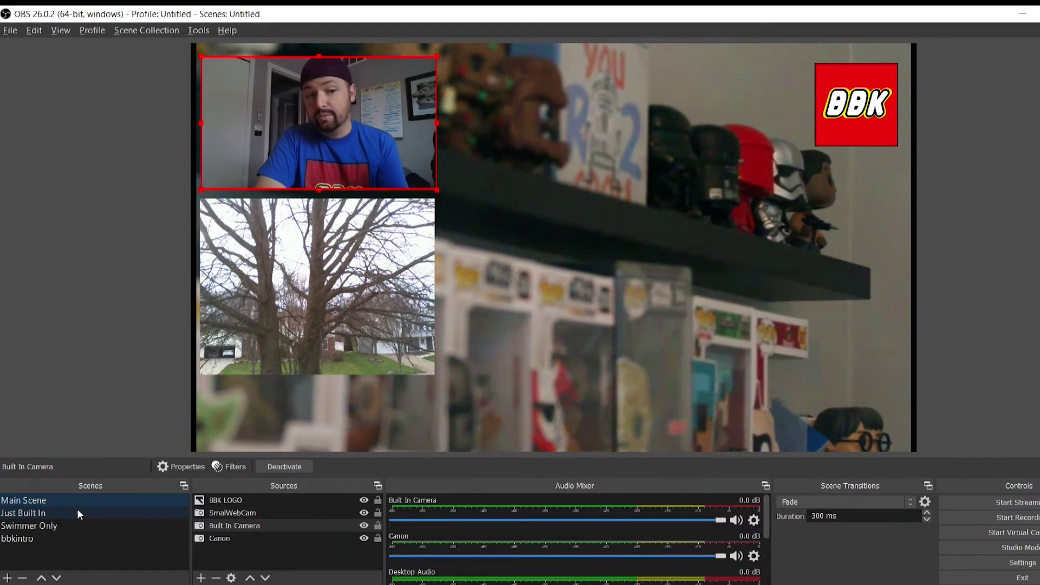
left_click(77, 512)
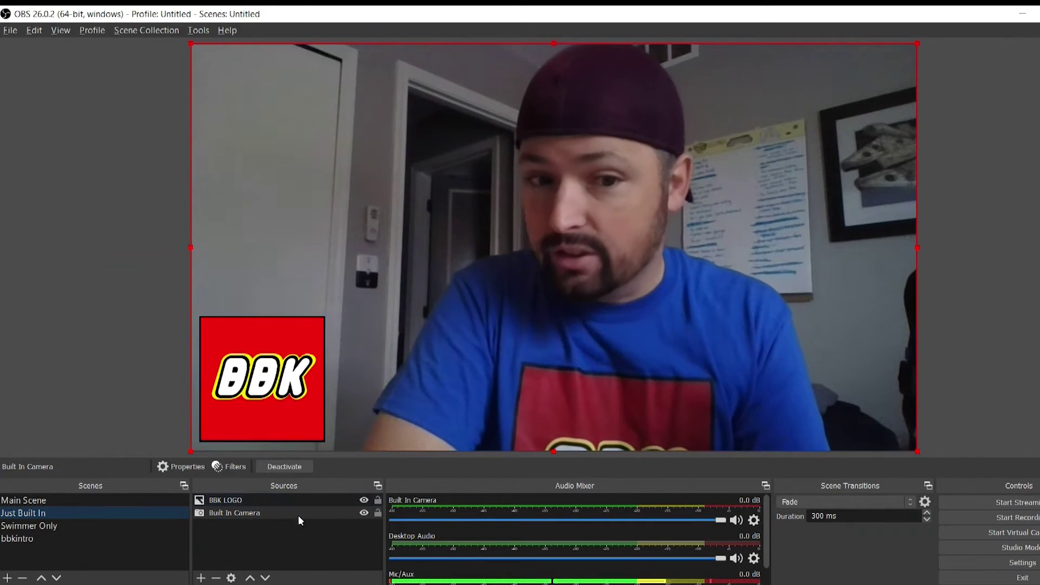
left_click(200, 578)
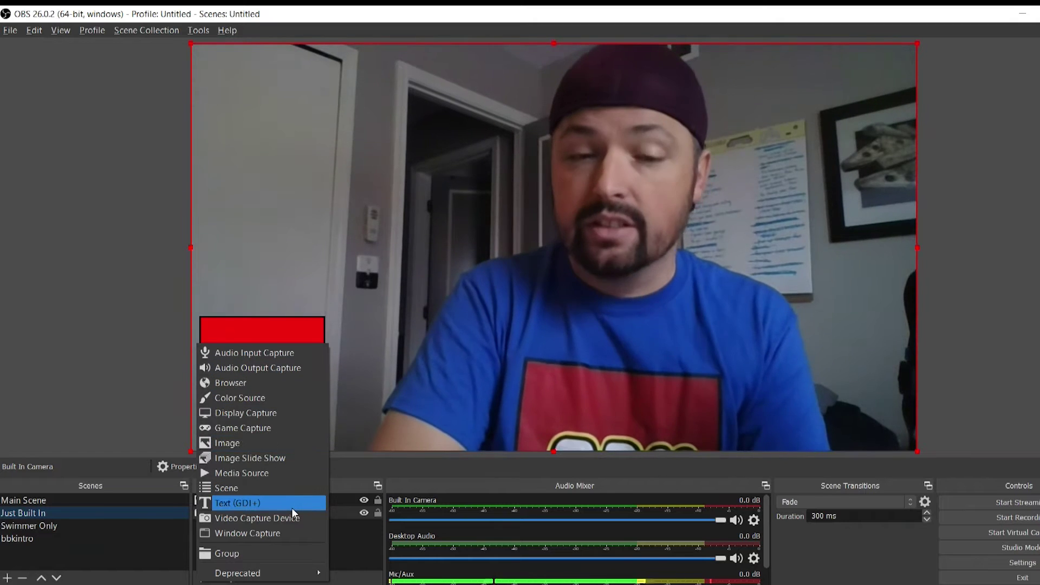
- Delete the Just Built In scene's BBK LOGO source and confirm the removal
left_click(362, 555)
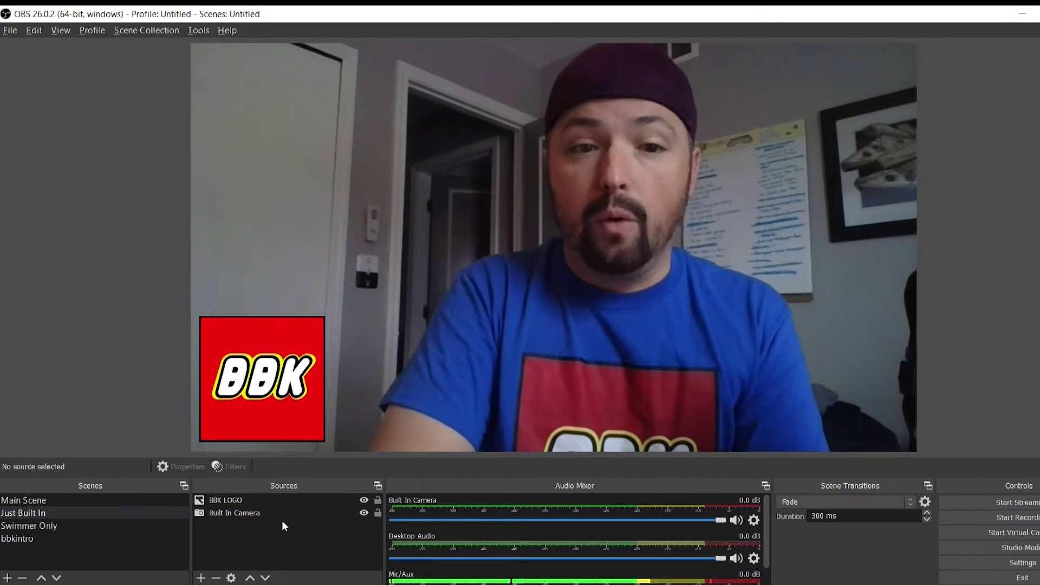
left_click(270, 498)
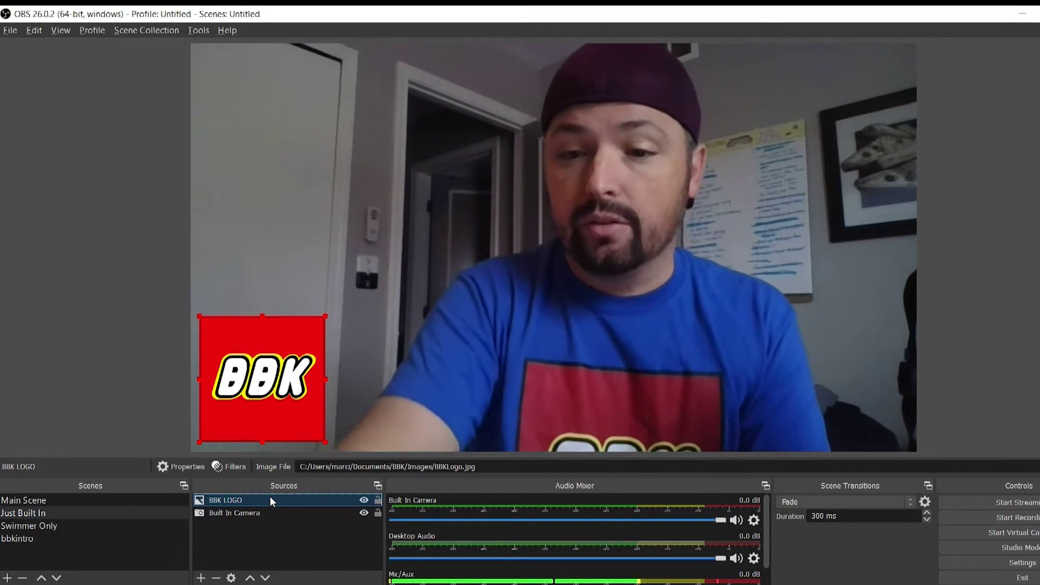
key("Delete")
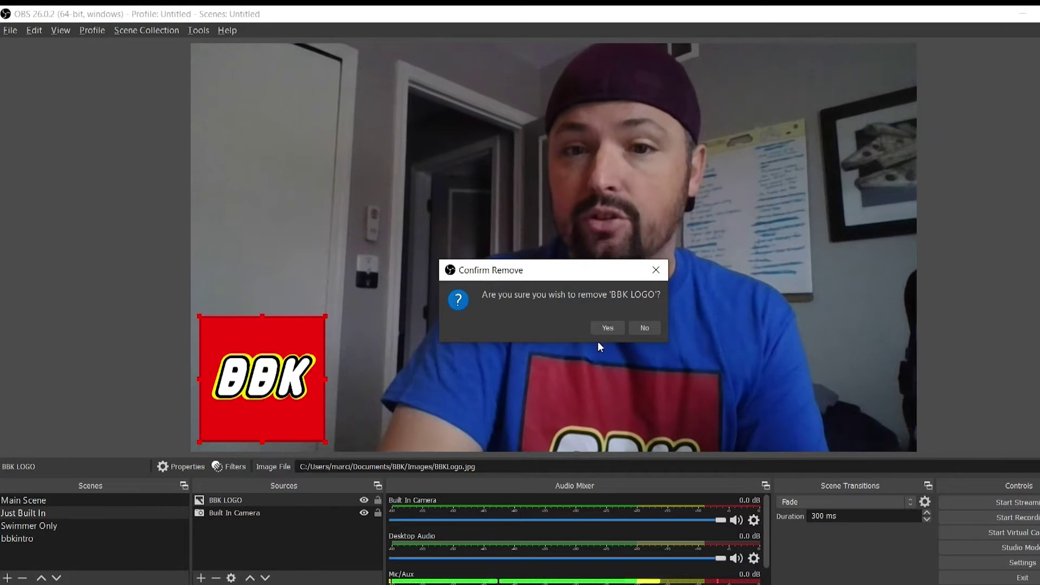
left_click(605, 328)
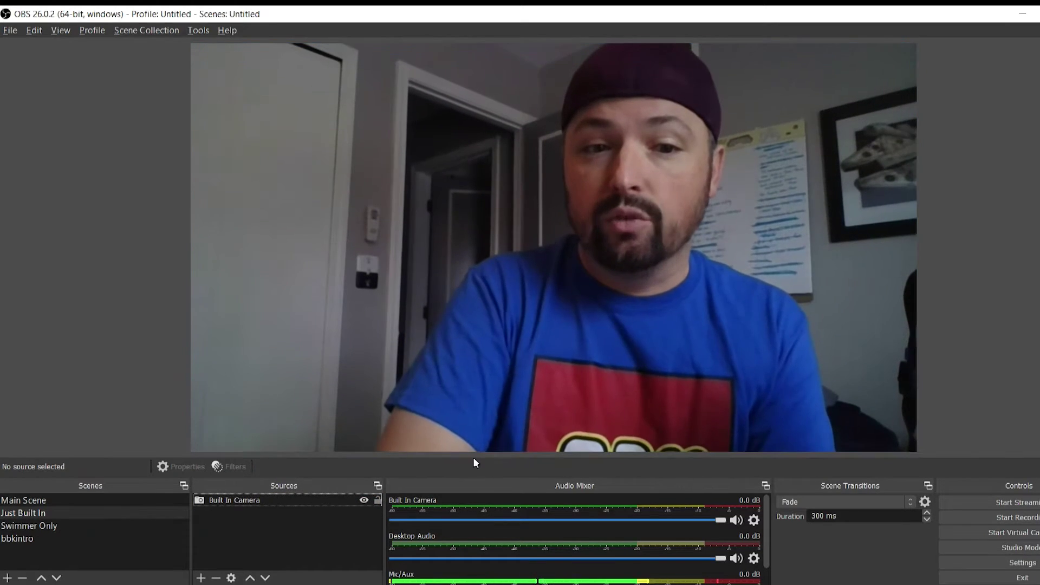
- Add the existing BBK LOGO image, shrink it into the bottom-left corner, and return to Main Scene
left_click(202, 578)
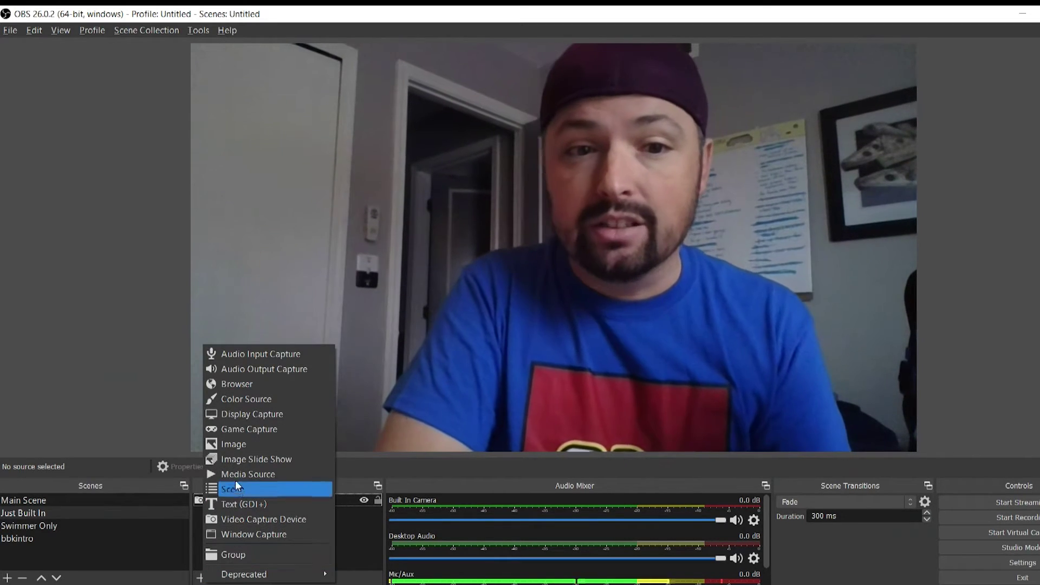
left_click(238, 444)
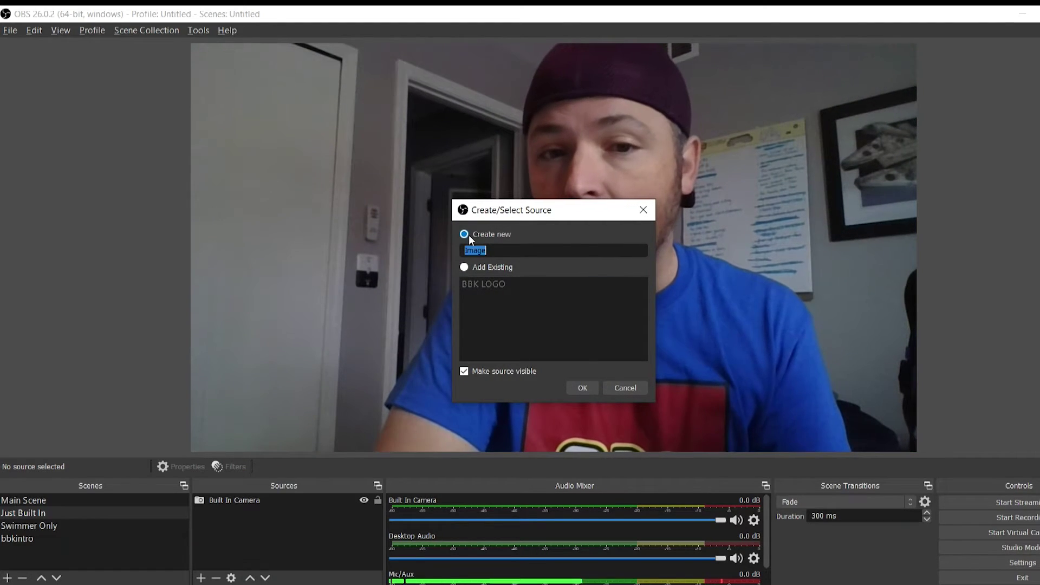
left_click(466, 268)
left_click(476, 284)
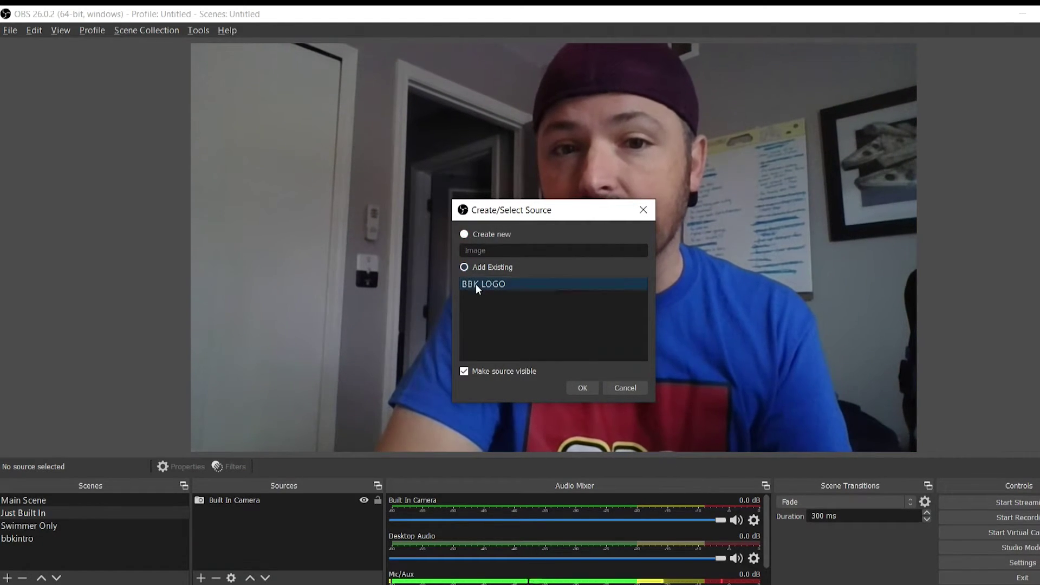
left_click(582, 388)
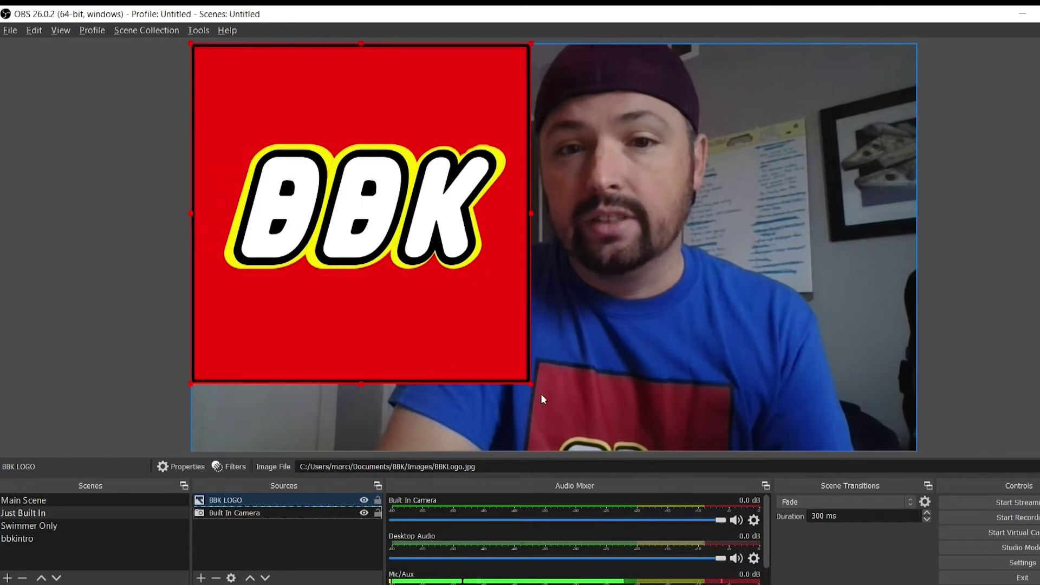
left_click_drag(529, 382, 340, 192)
left_click_drag(265, 154, 278, 399)
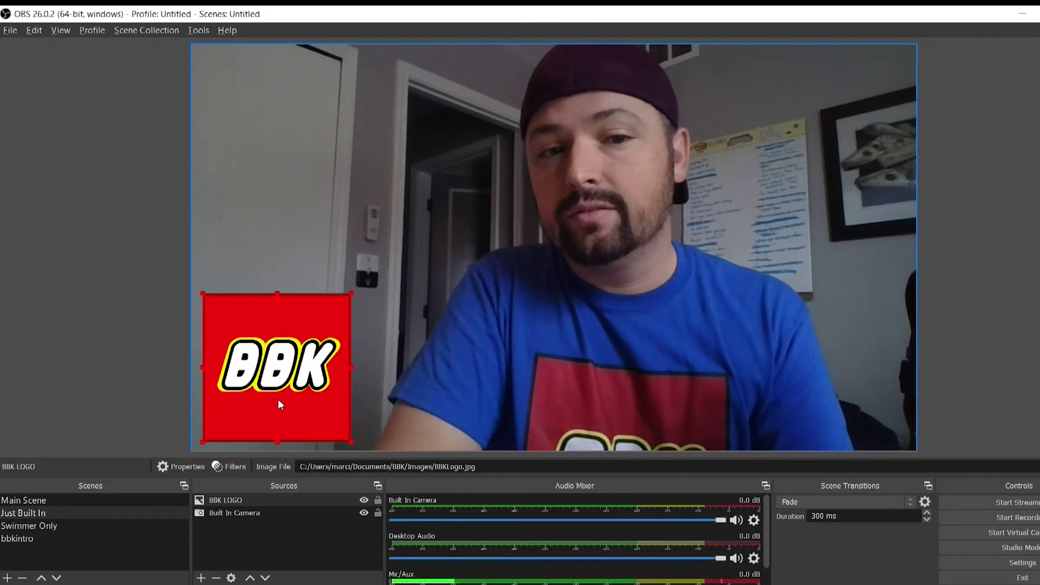
left_click(38, 502)
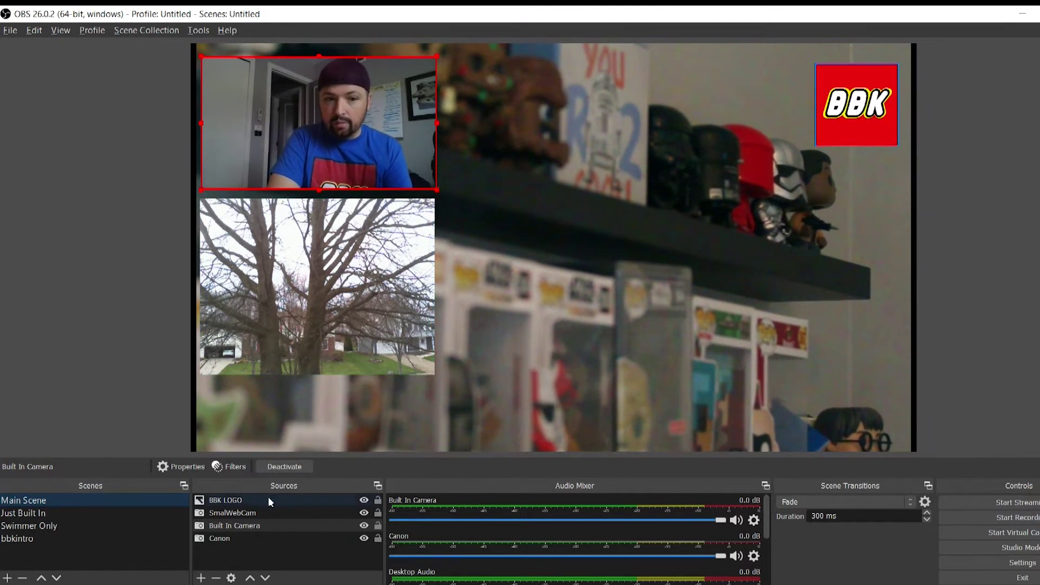
- Add a Text (GDI+) source 'Text 1' reading SCORE BOARD and shrink it below the camera inset
left_click(200, 578)
left_click(225, 499)
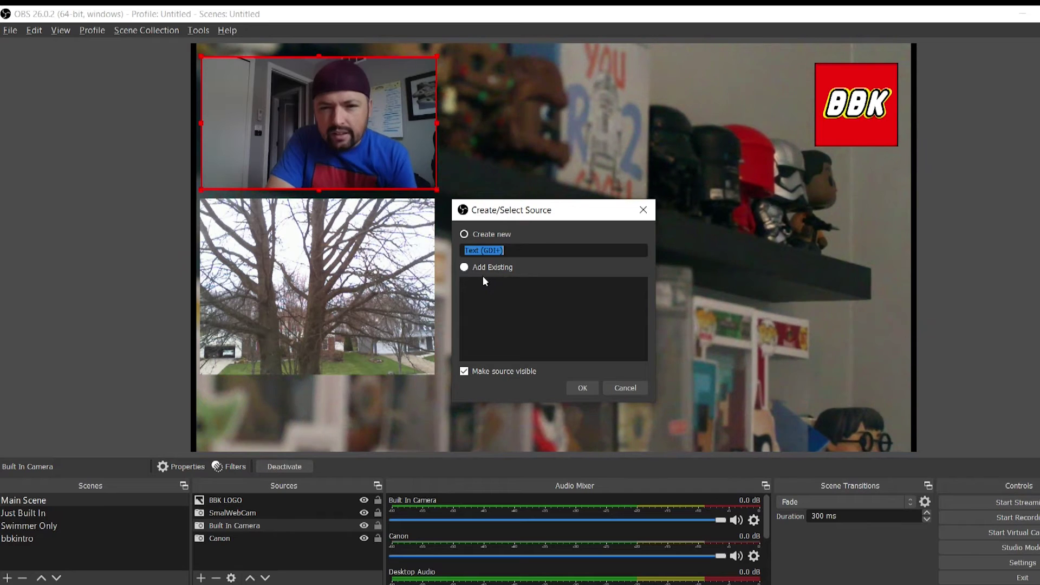
type("Te")
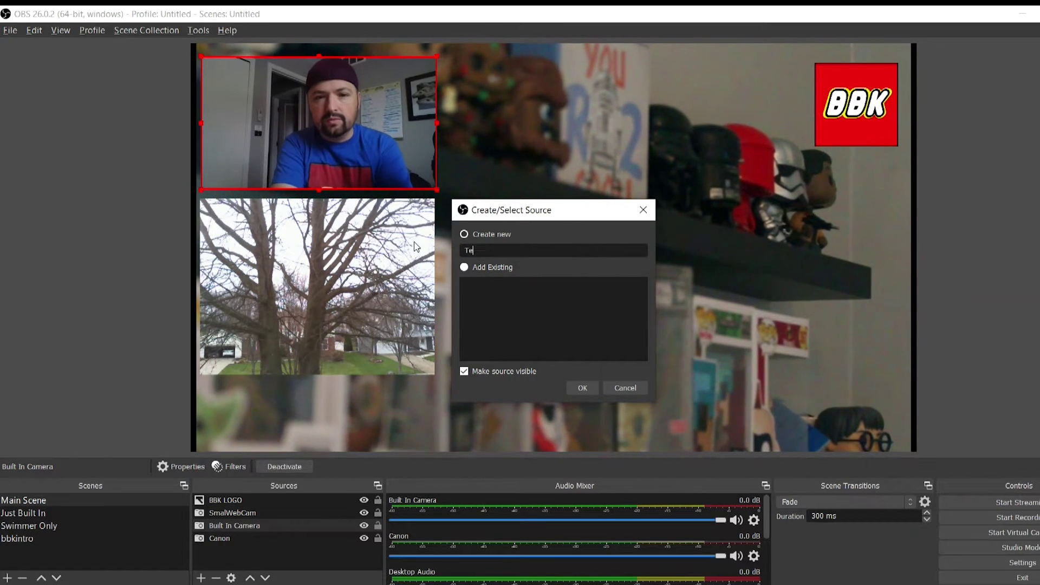
type("xt 1")
key("Return")
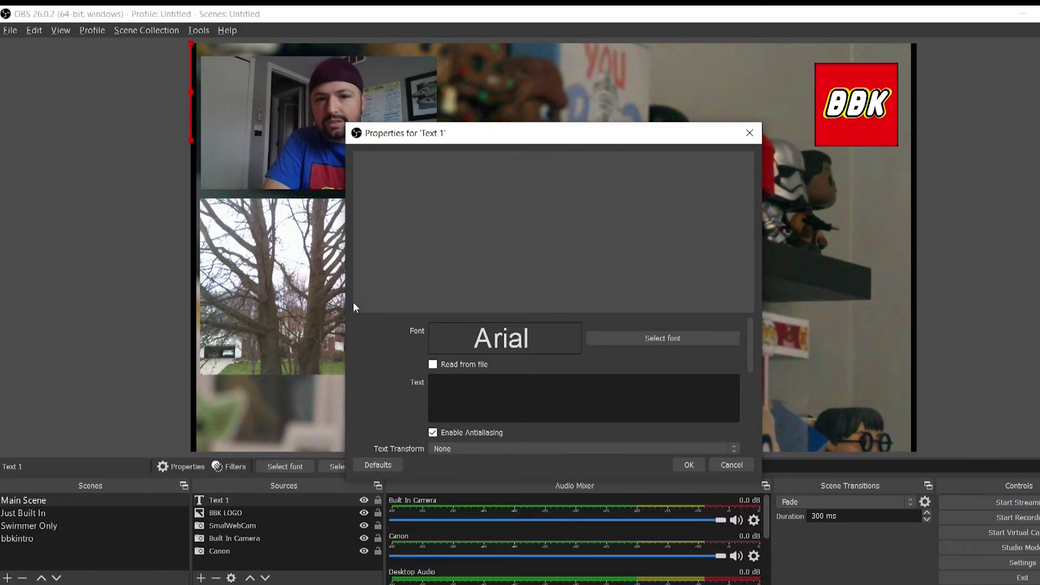
left_click(451, 403)
type("SCO")
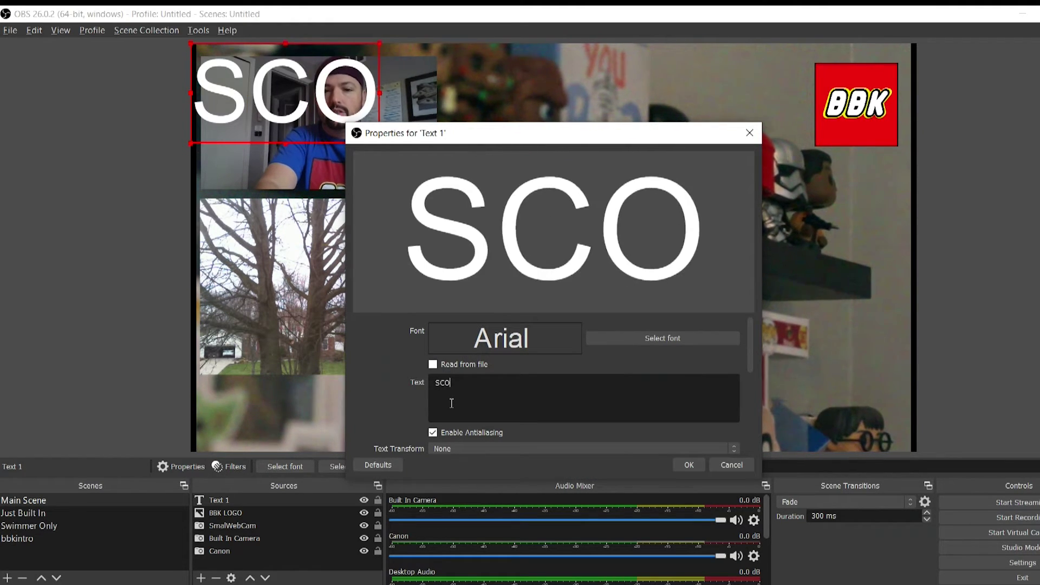
type("RE BOARD")
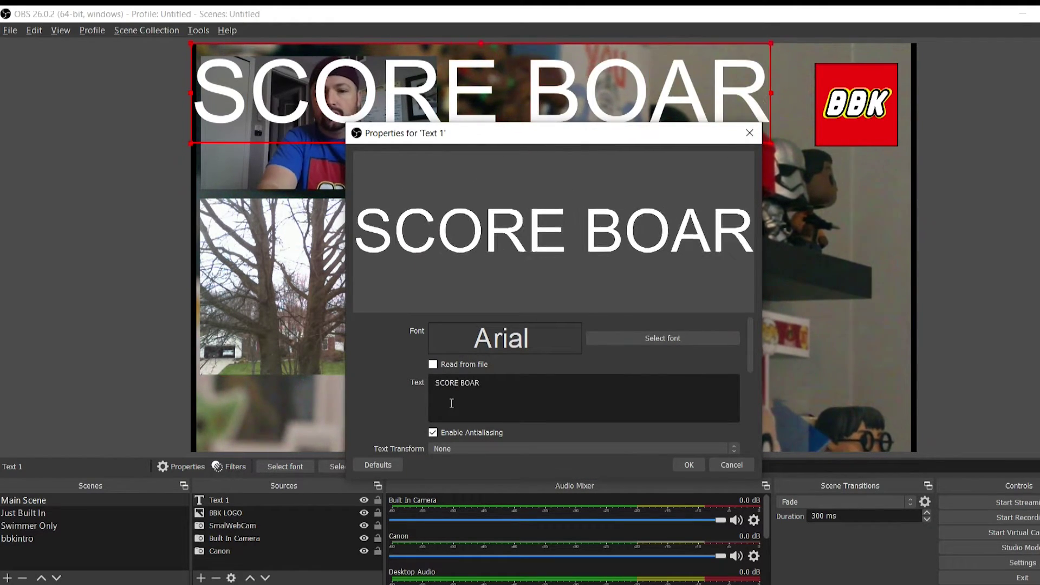
left_click(689, 465)
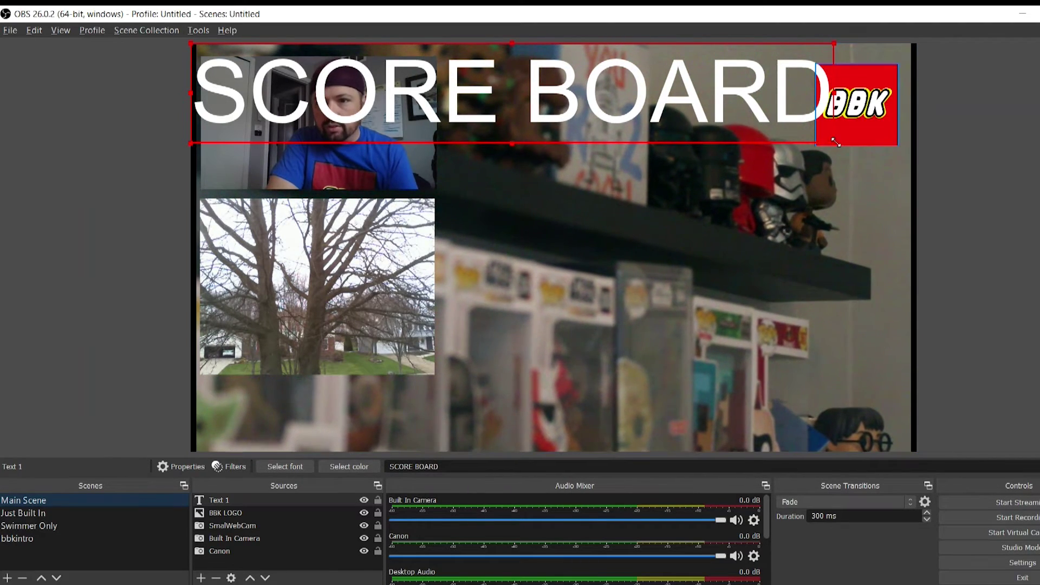
left_click_drag(836, 143, 398, 163)
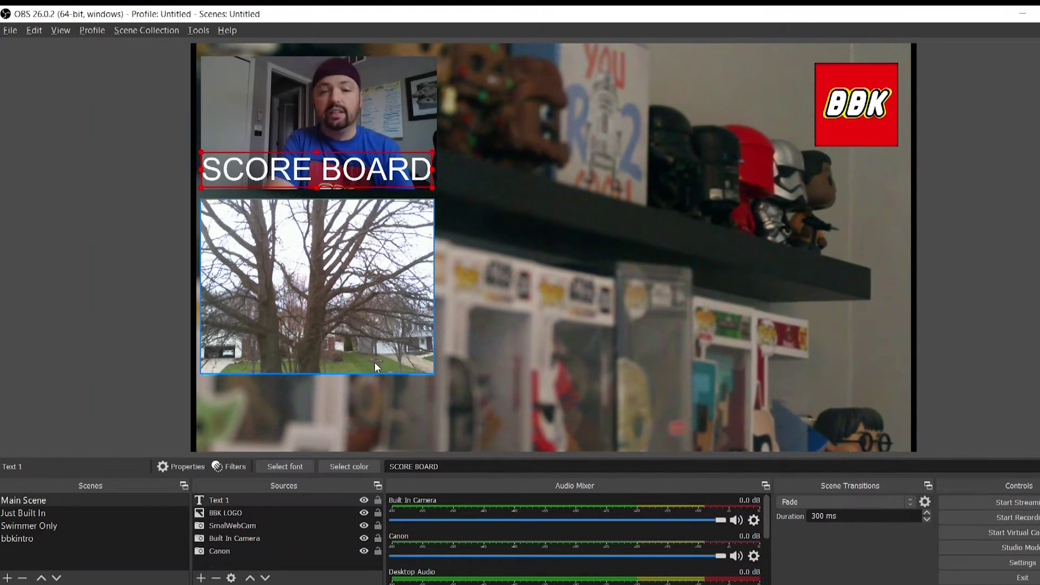
left_click(374, 343)
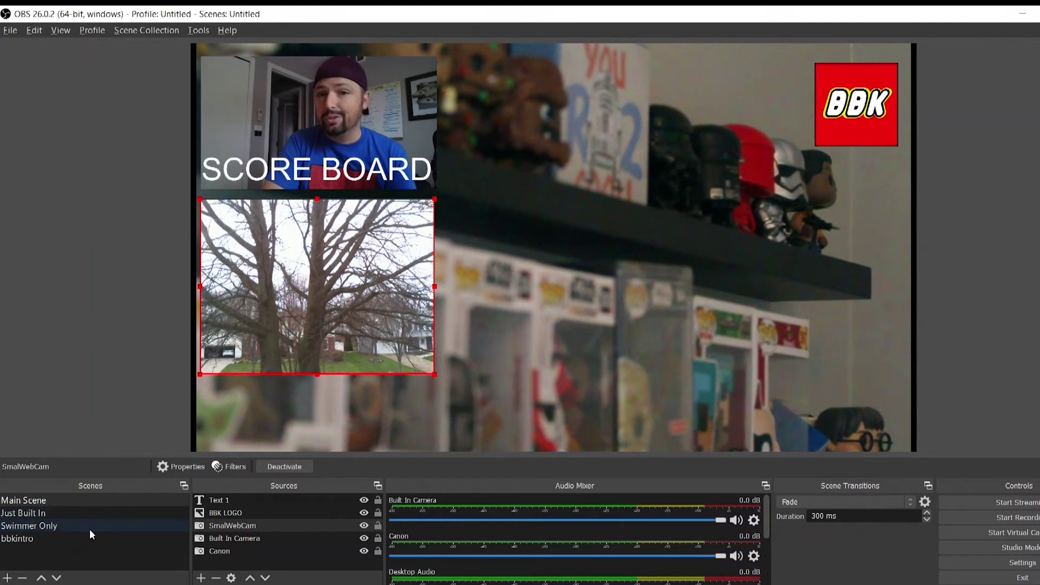
left_click(73, 512)
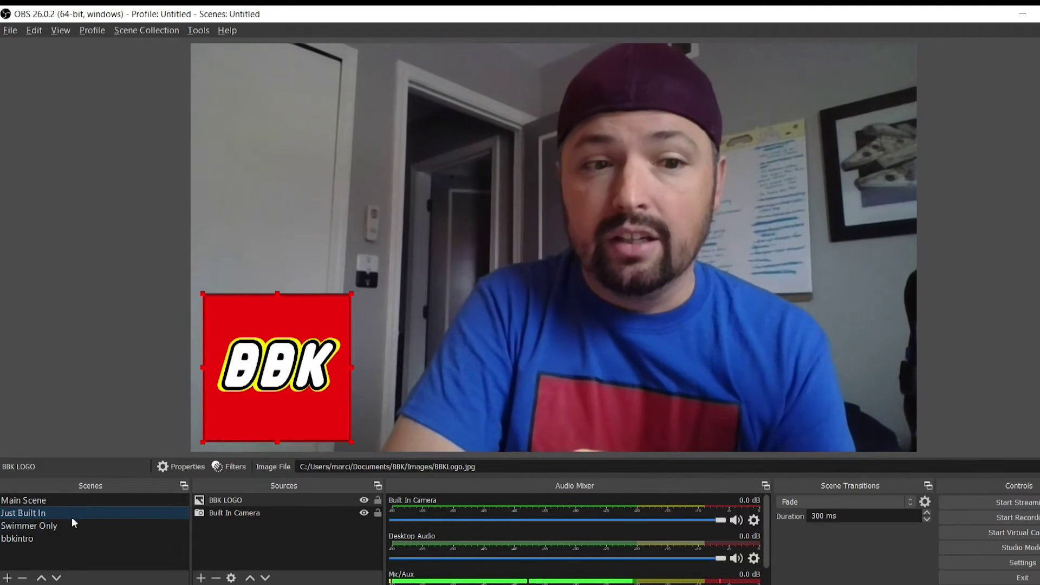
left_click(68, 529)
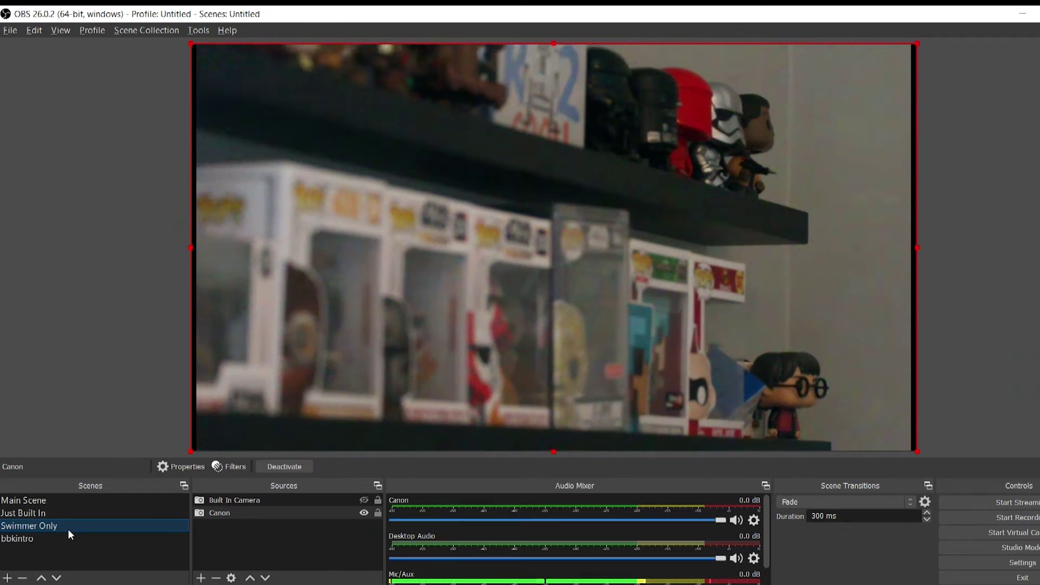
left_click(60, 500)
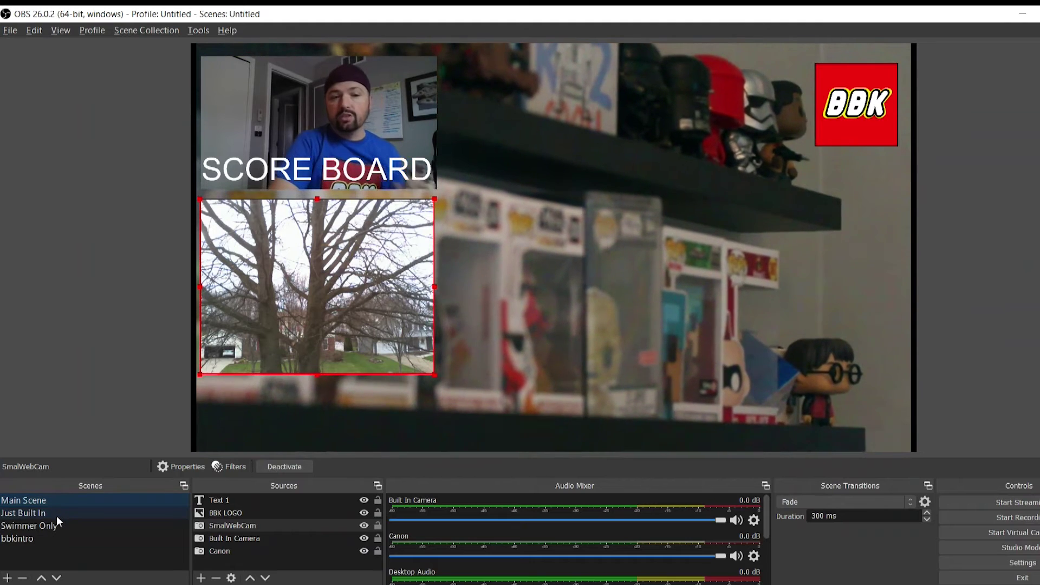
left_click(250, 276)
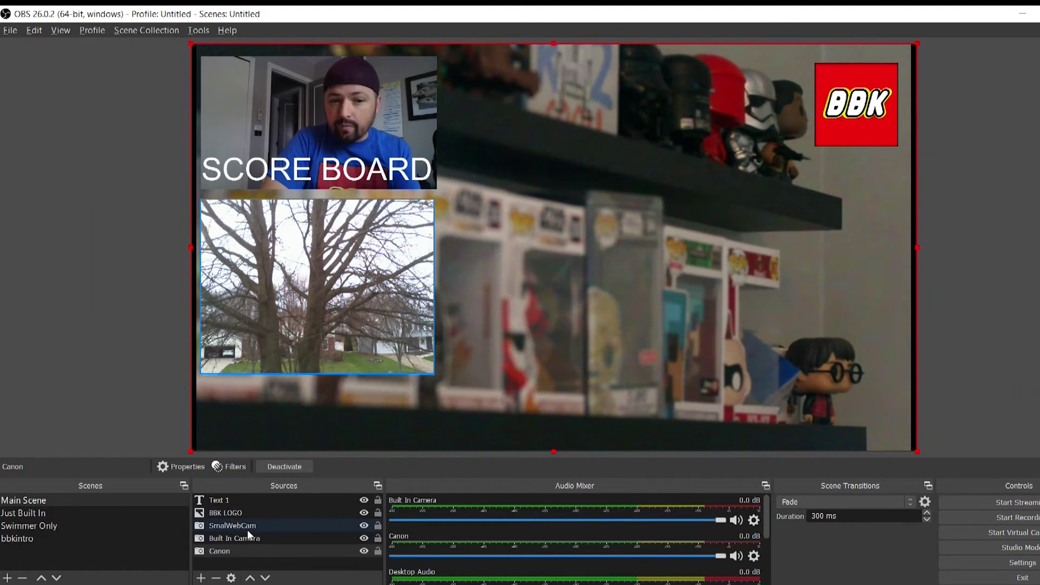
- Create a new scene named Full Field
left_click(7, 578)
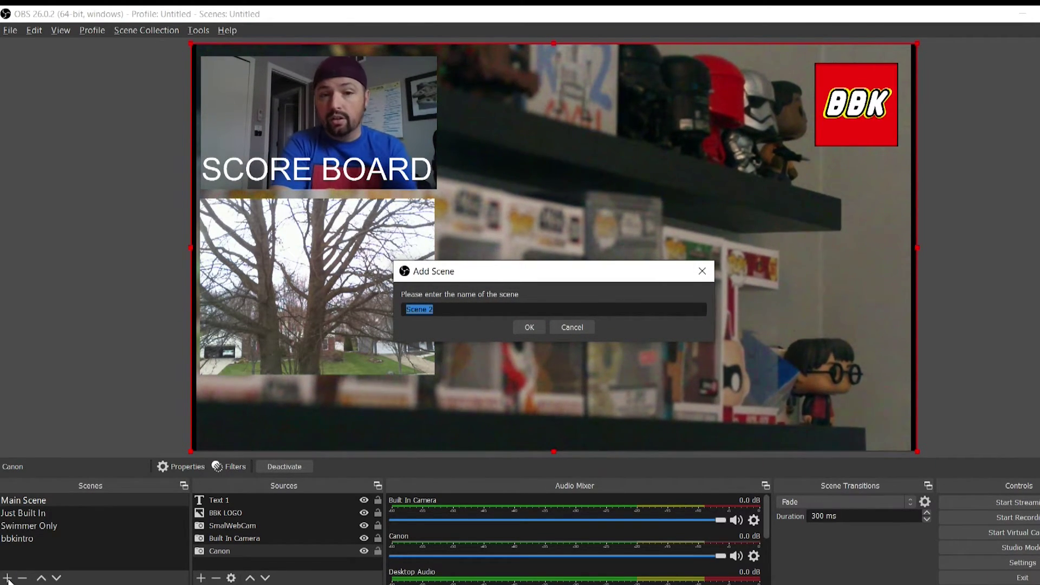
type("Full Field")
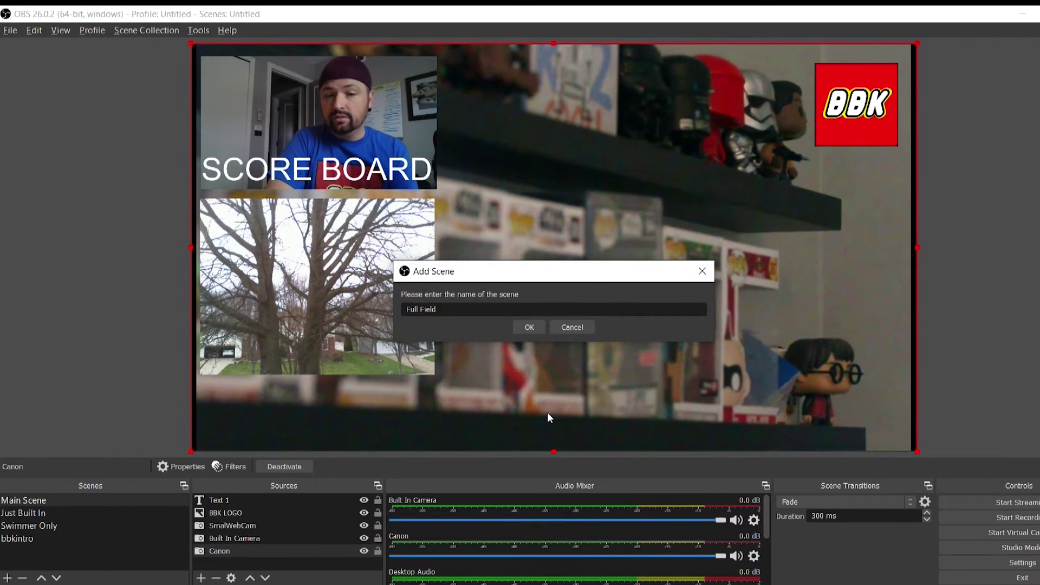
left_click(521, 328)
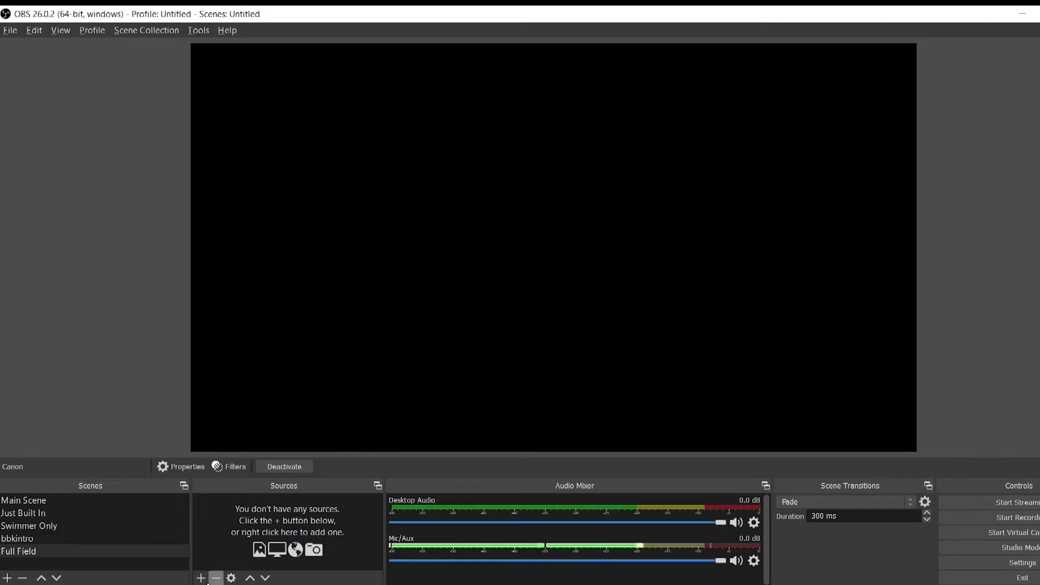
- Add the existing SmalWebCam, enlarge it to full canvas height, and push it to the right edge
left_click(201, 578)
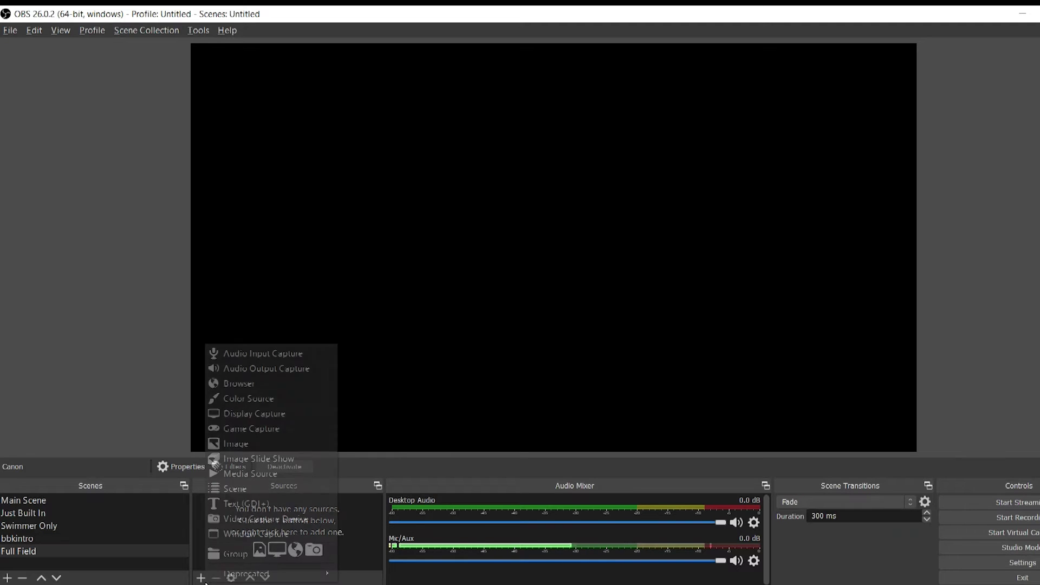
left_click(281, 522)
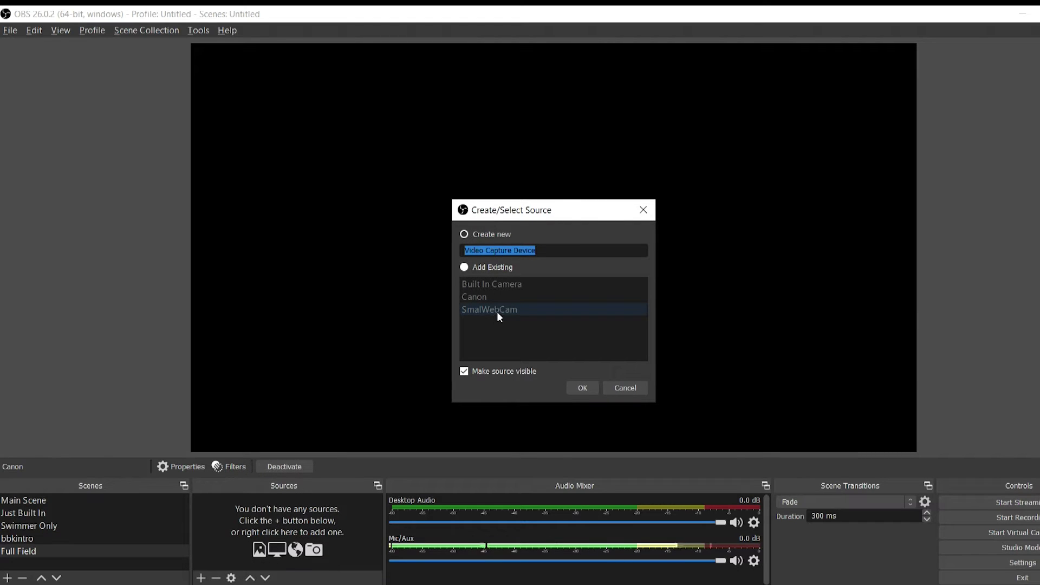
left_click(465, 267)
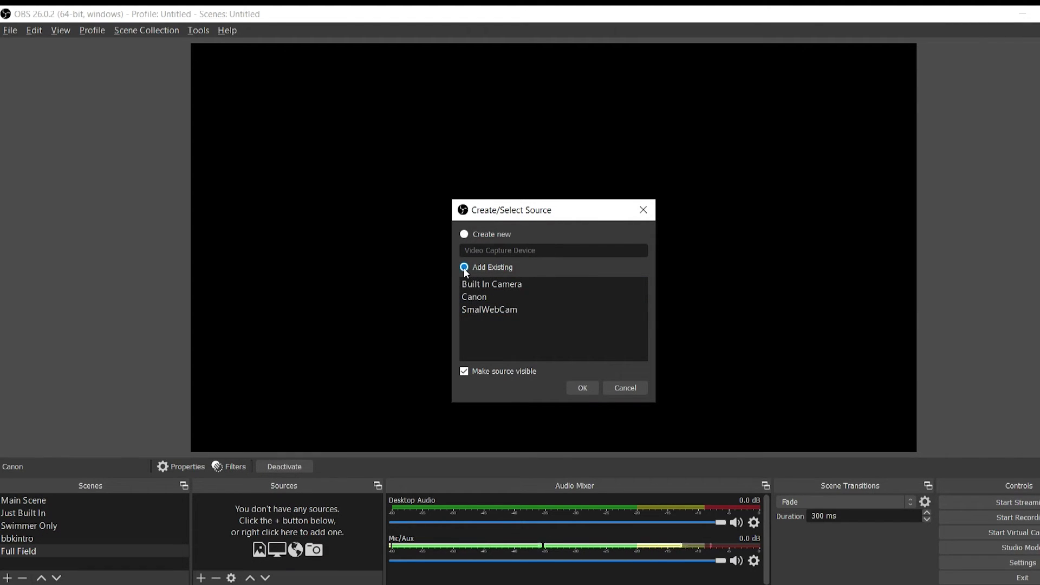
left_click(577, 389)
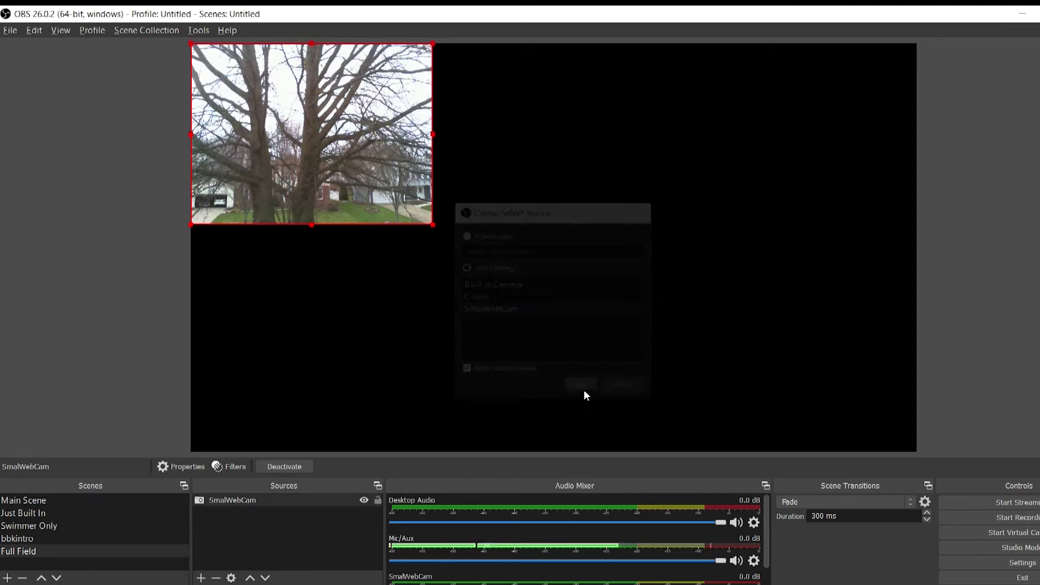
left_click_drag(431, 223, 738, 415)
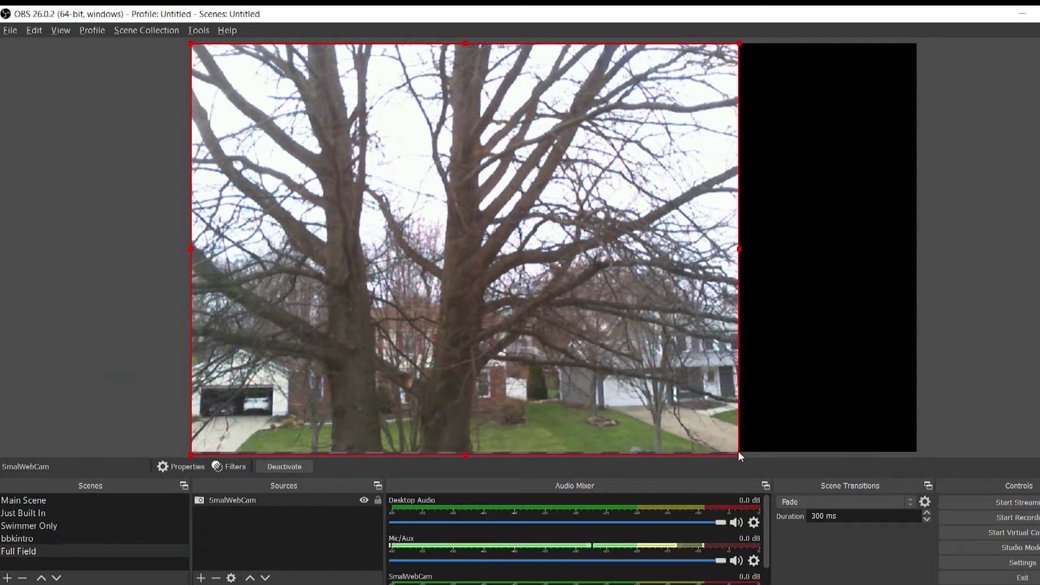
right_click(708, 444)
left_click(709, 439)
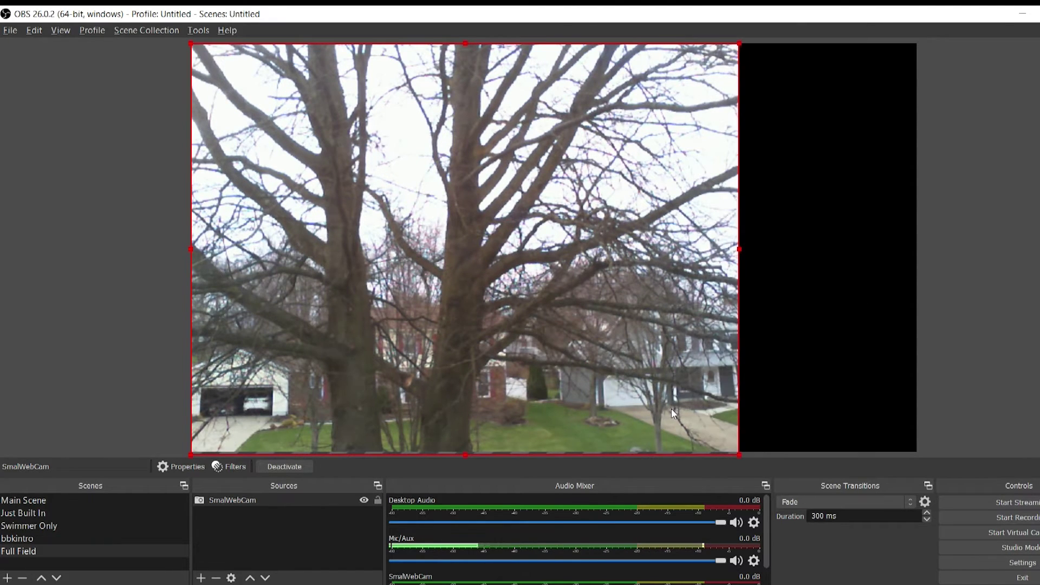
left_click_drag(574, 314, 753, 315)
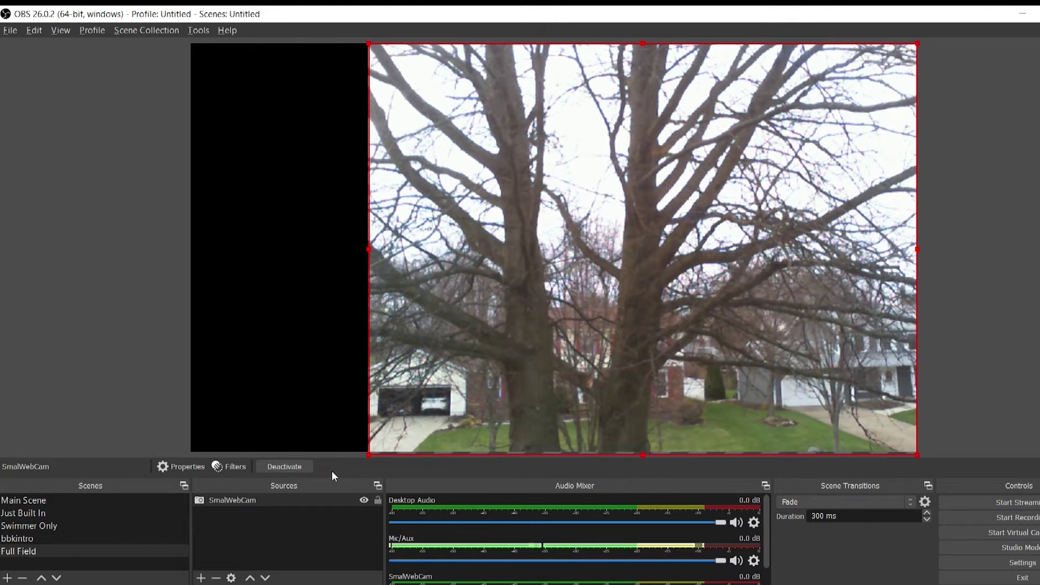
- Check the Main Scene and bbkintro layouts, then return to Full Field
left_click(115, 499)
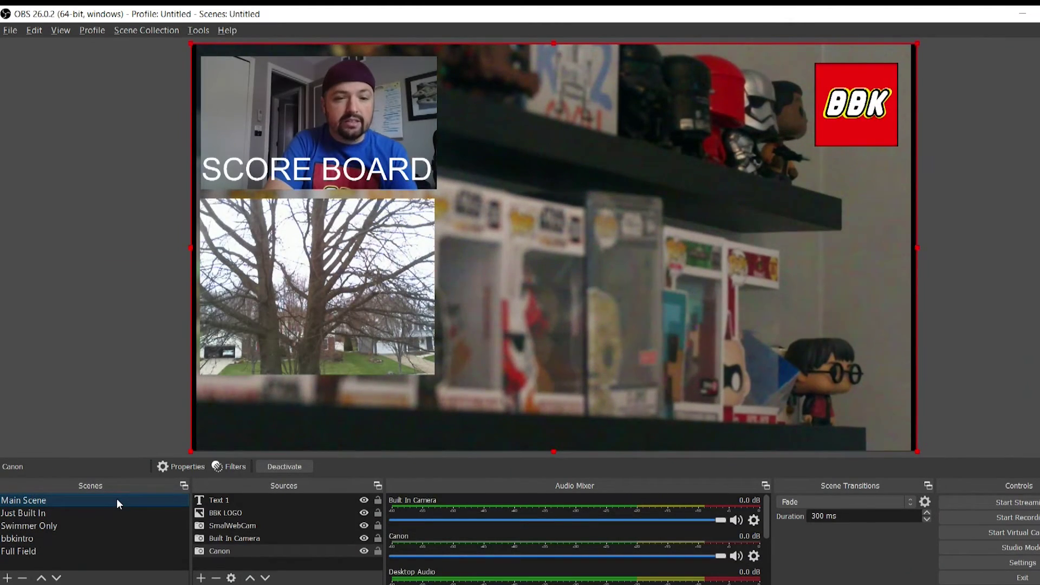
left_click(84, 541)
left_click(80, 551)
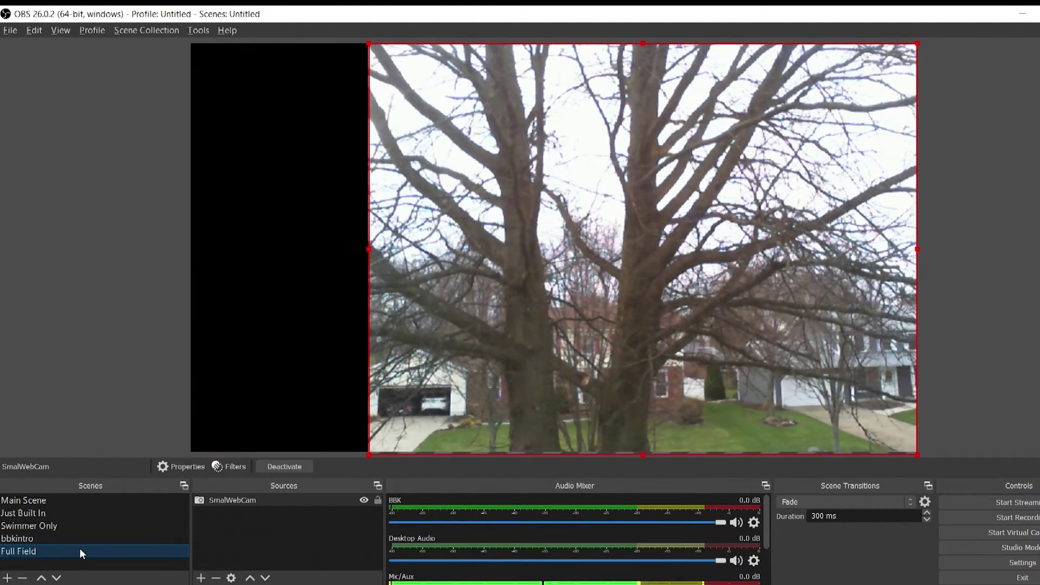
- Add the existing Built In Camera to Full Field and shrink it to a lower-left inset
left_click(200, 578)
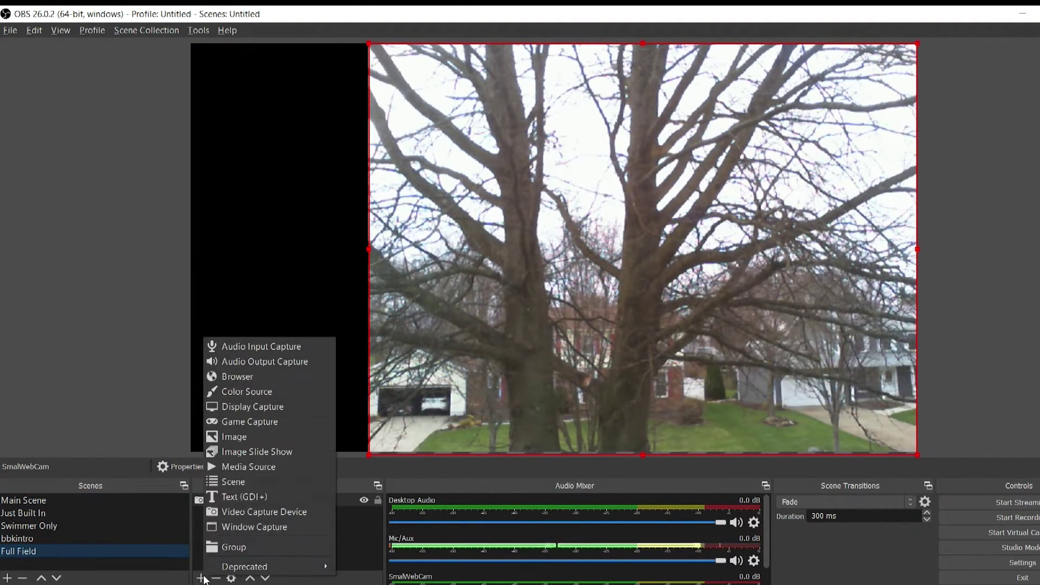
left_click(246, 511)
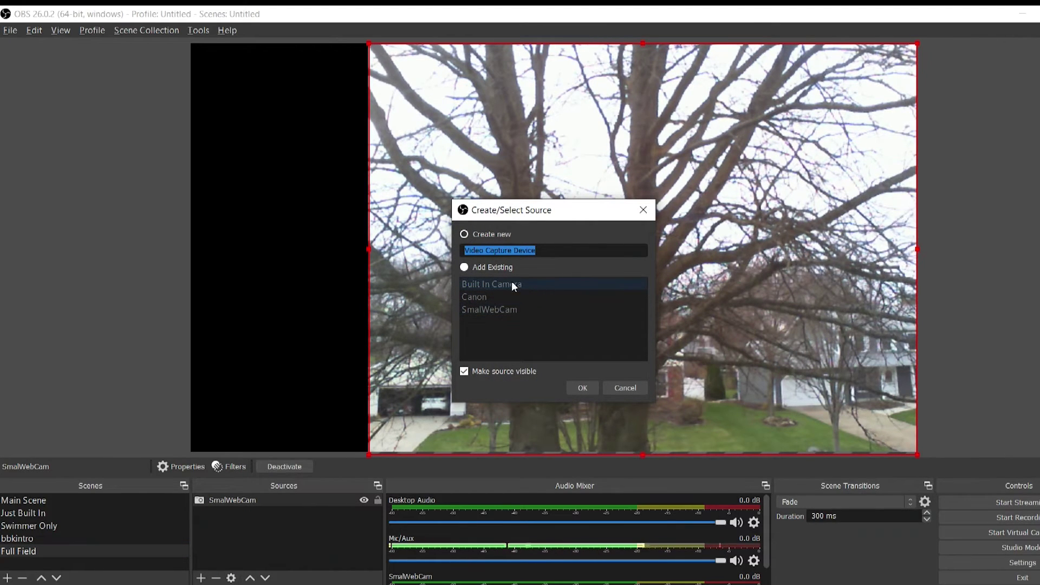
left_click(490, 267)
left_click(491, 282)
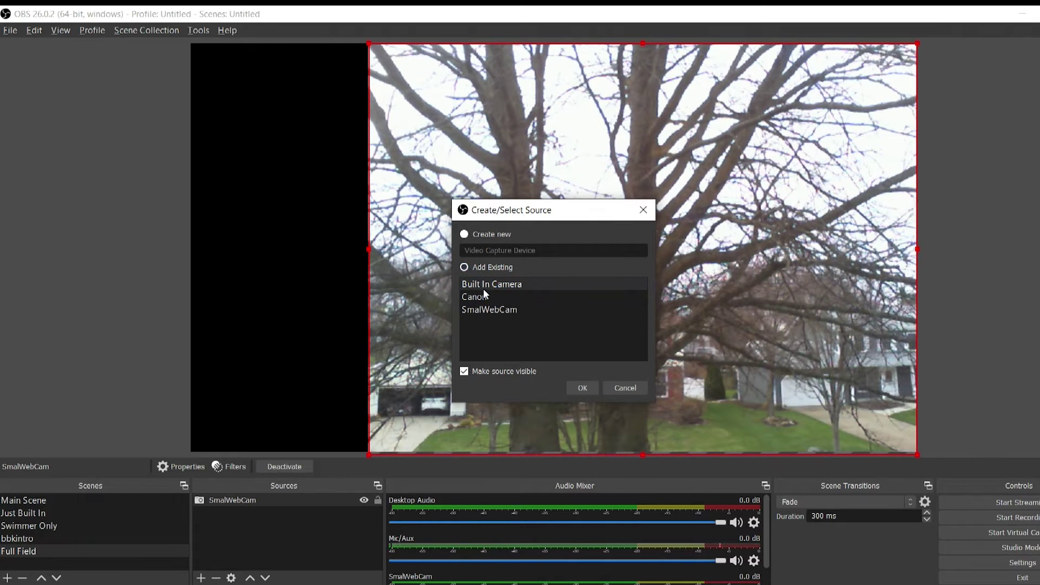
left_click(572, 387)
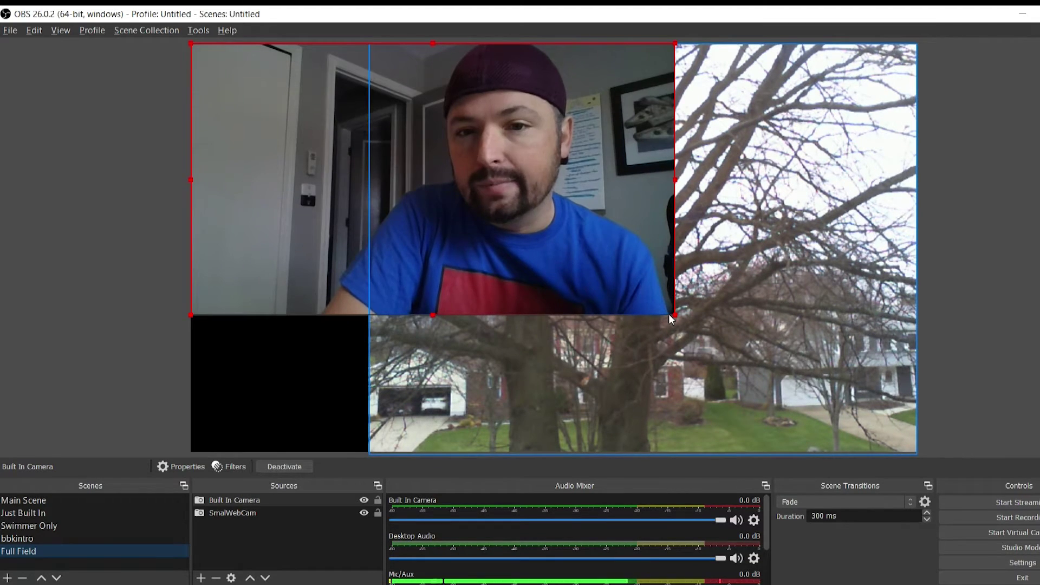
left_click_drag(674, 314, 424, 396)
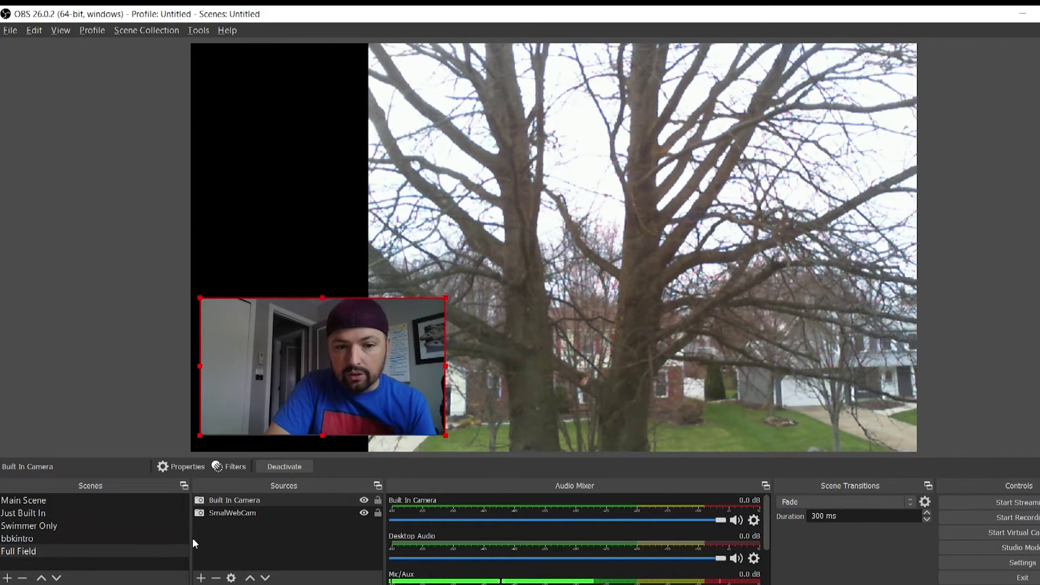
left_click(201, 579)
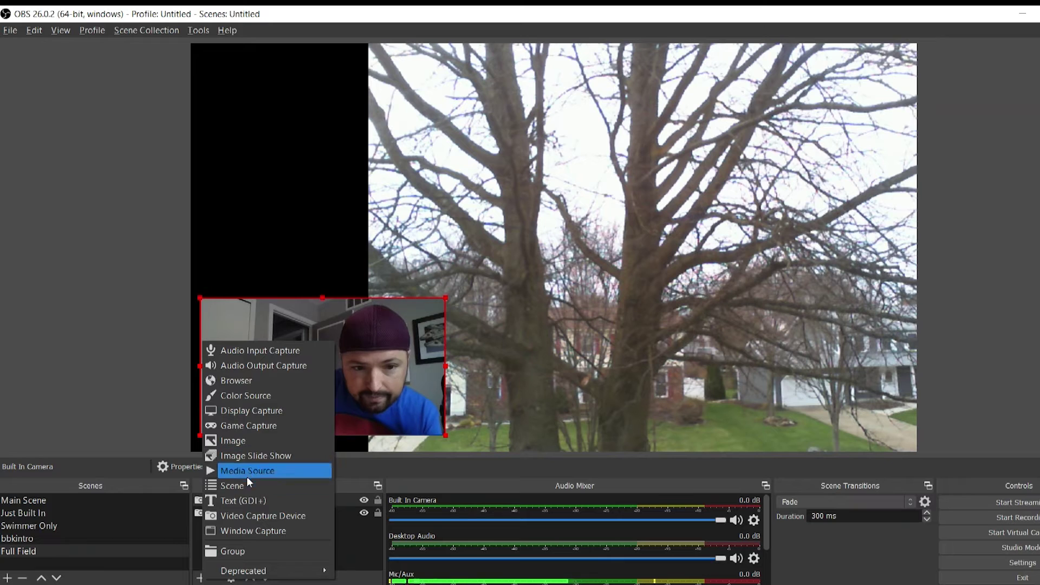
- Add the existing Canon camera to the Full Field scene
left_click(246, 512)
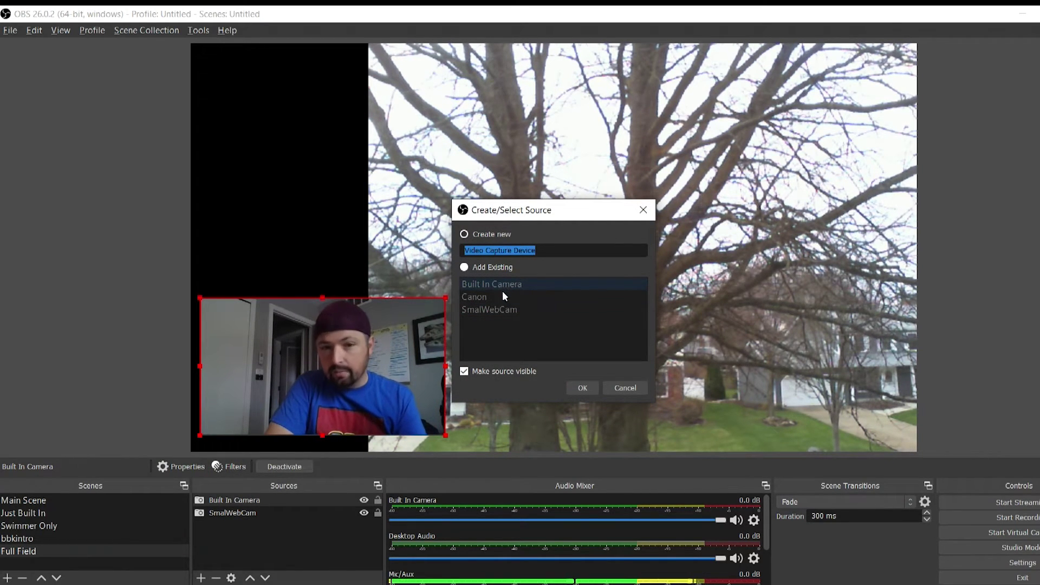
left_click(485, 271)
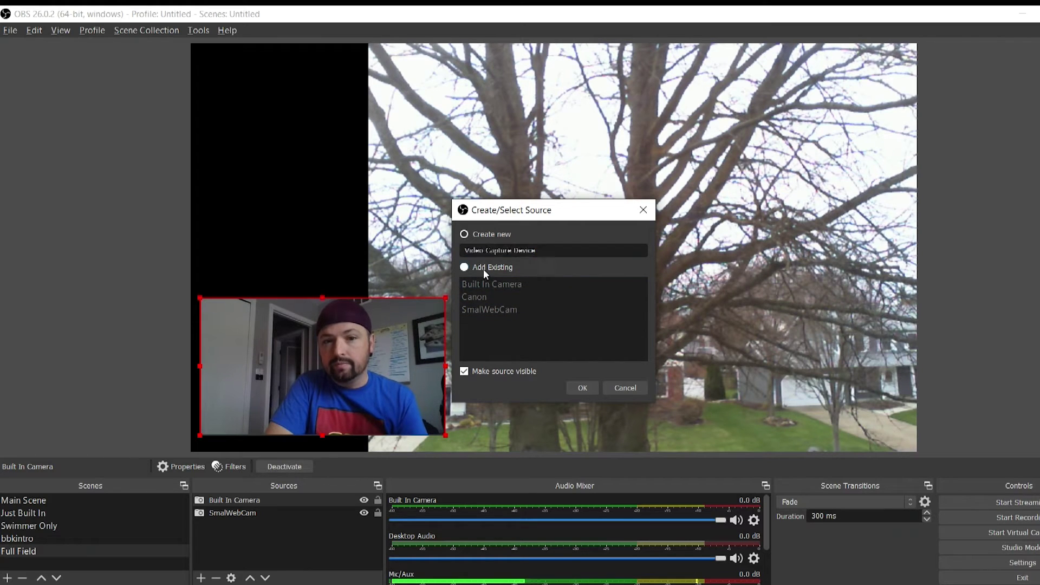
left_click(483, 294)
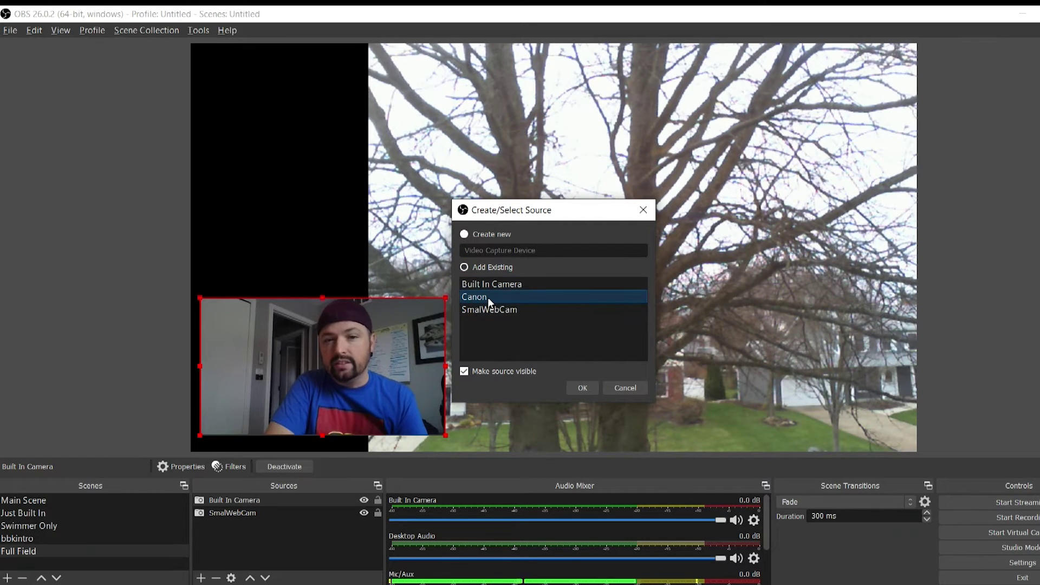
left_click(467, 269)
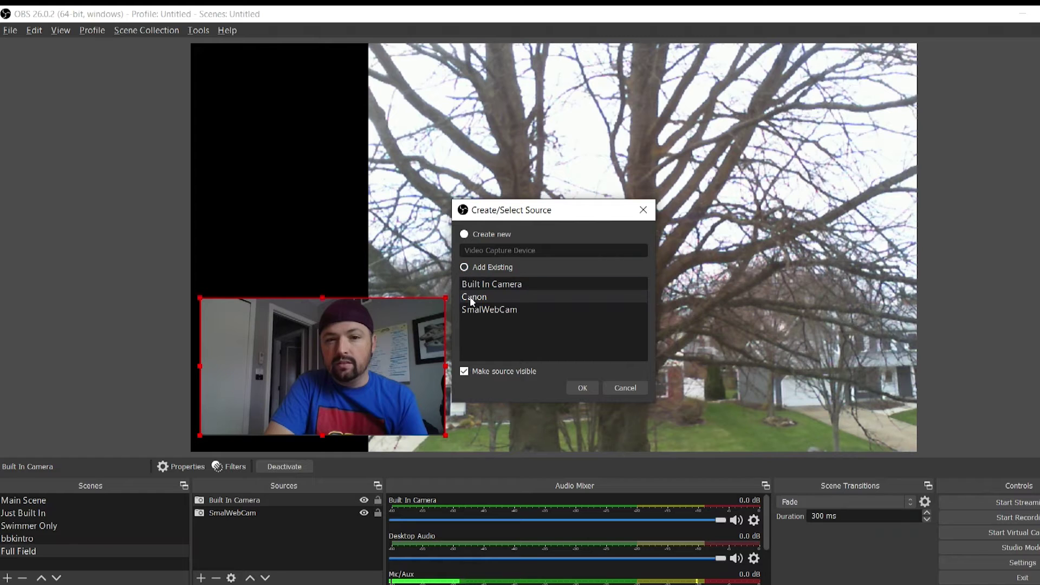
left_click(469, 297)
left_click(578, 388)
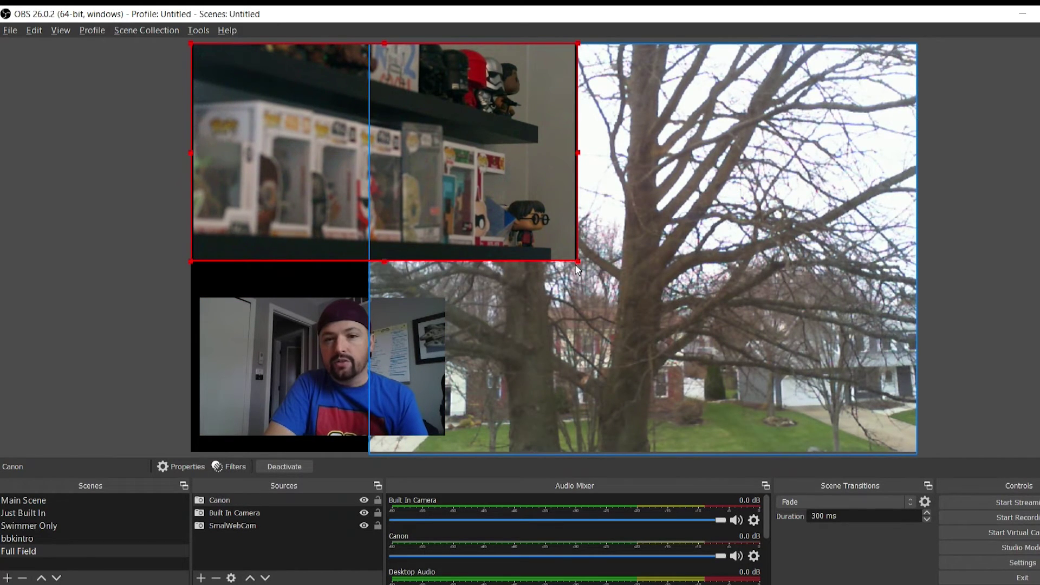
- Shrink Canon into the upper-left, nudge the Built In Camera inset, and return to Main Scene
left_click_drag(578, 261, 338, 182)
left_click(317, 175)
left_click_drag(317, 361, 329, 342)
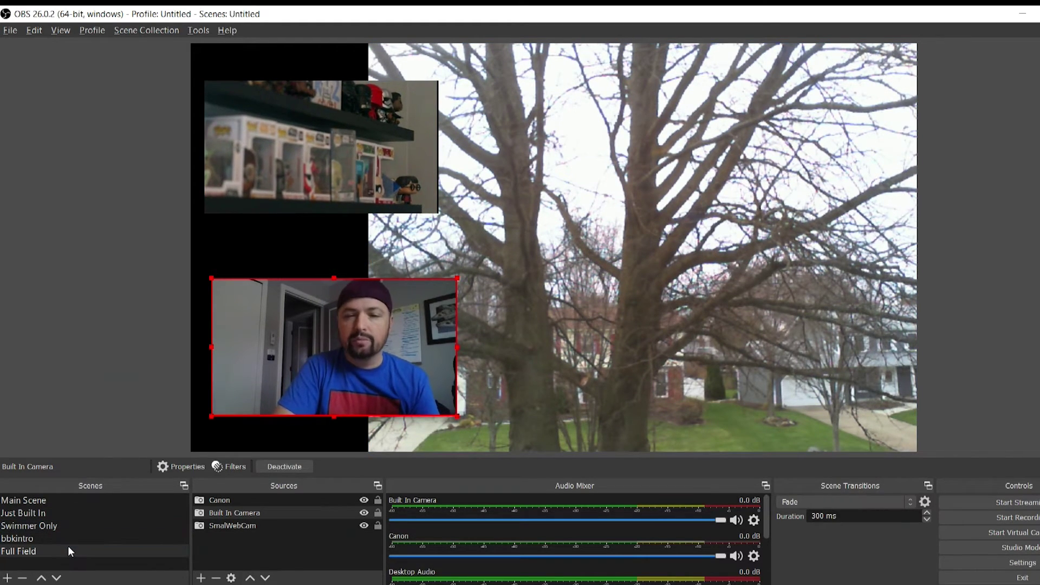
left_click(71, 500)
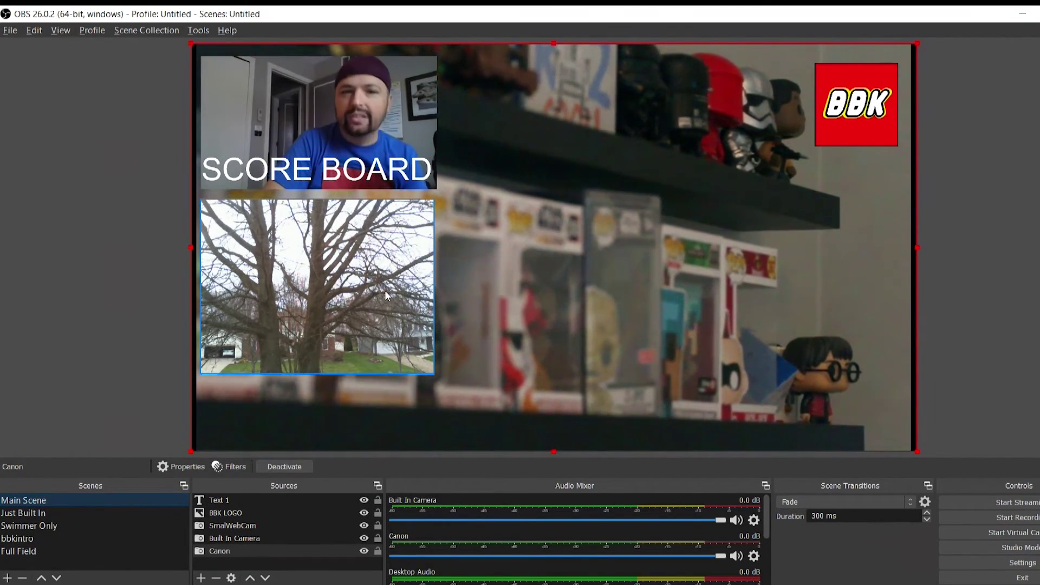
- Preview Just Built In, Swimmer Only, bbkintro, Full Field, then Main Scene, and bring up YouTube Studio
left_click(58, 515)
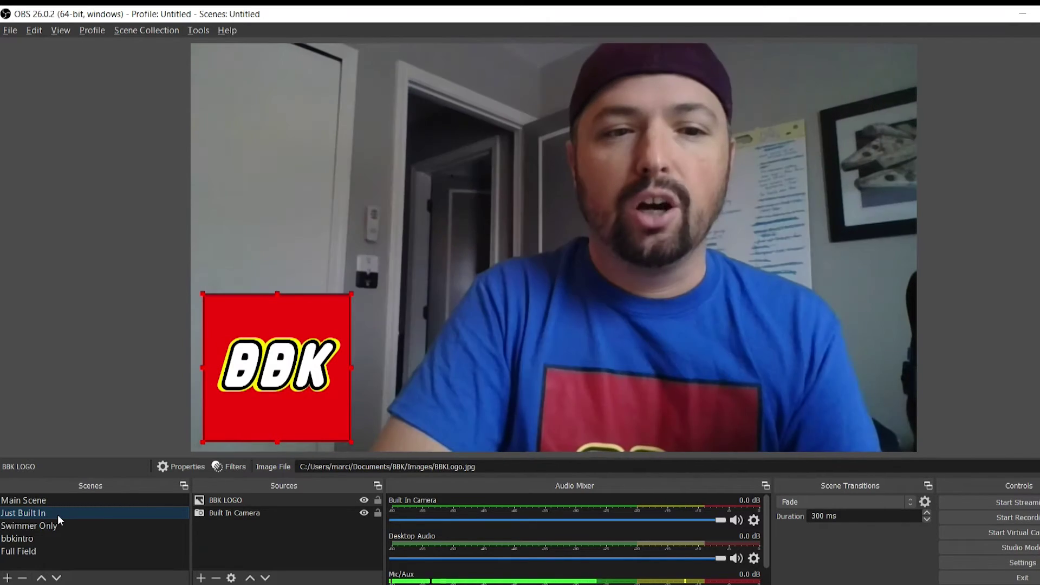
left_click(51, 528)
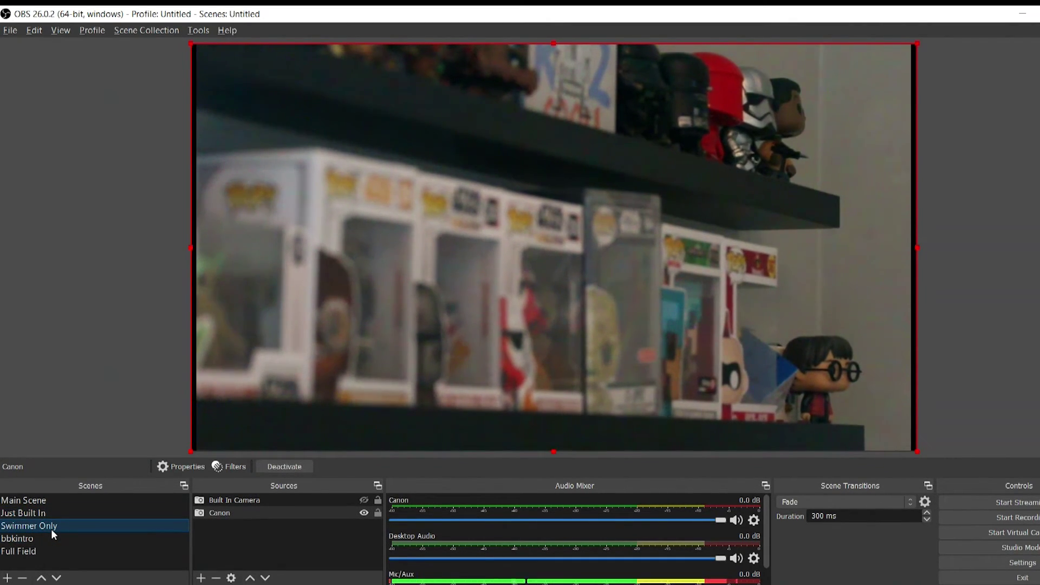
left_click(46, 538)
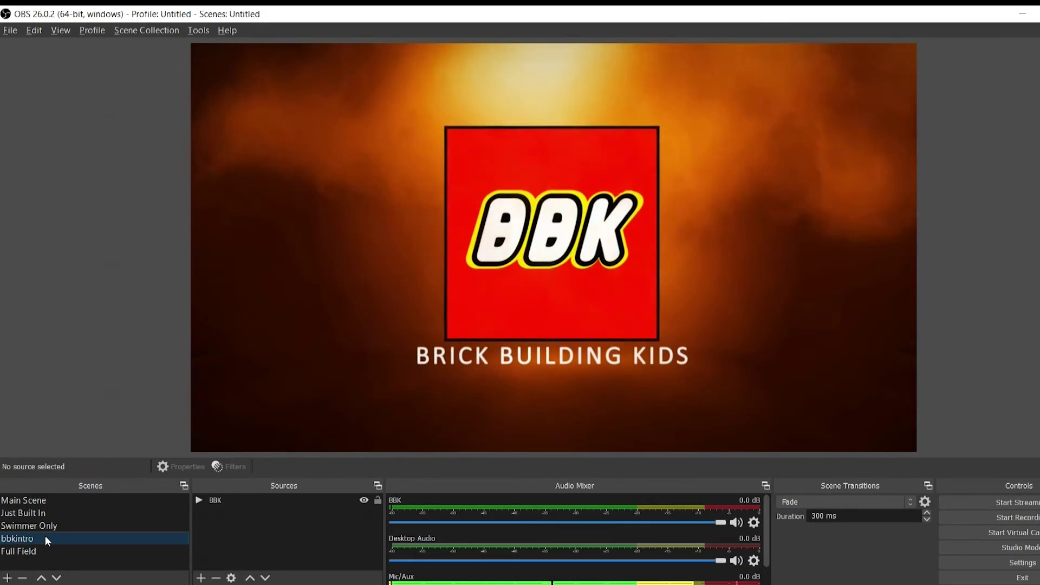
left_click(48, 550)
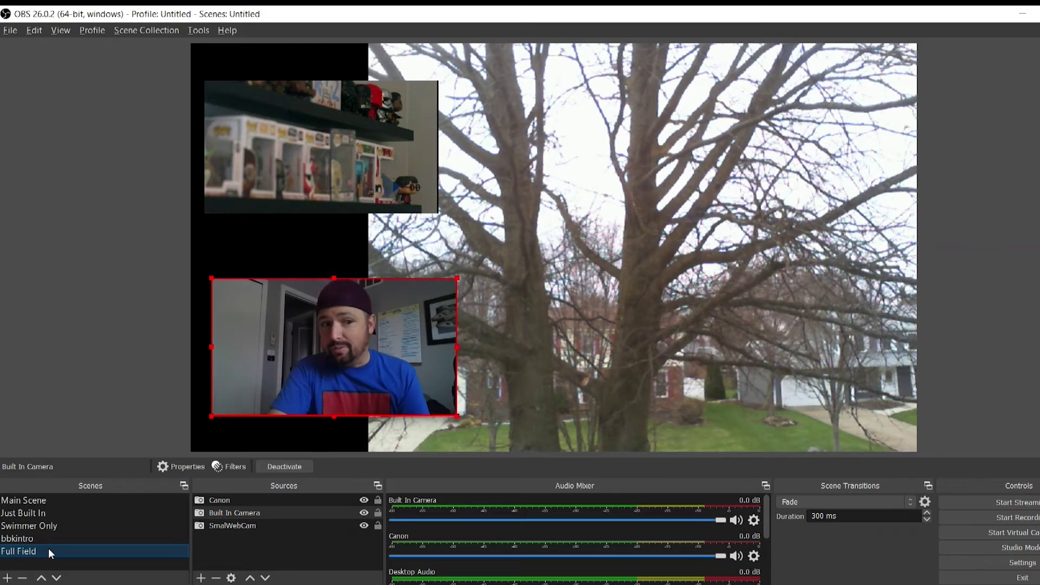
left_click(64, 501)
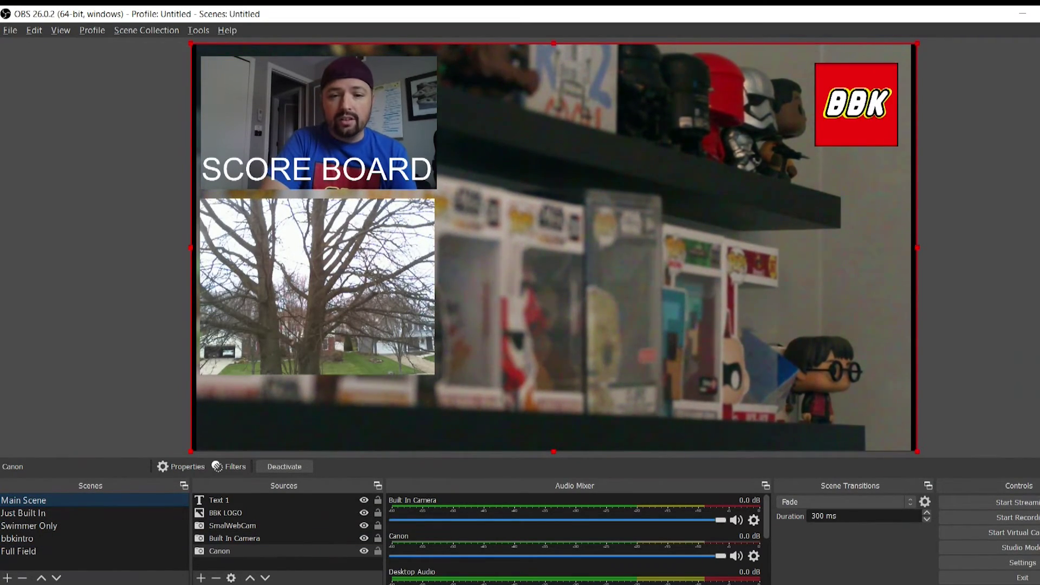
mouse_move(420, 582)
left_click(493, 575)
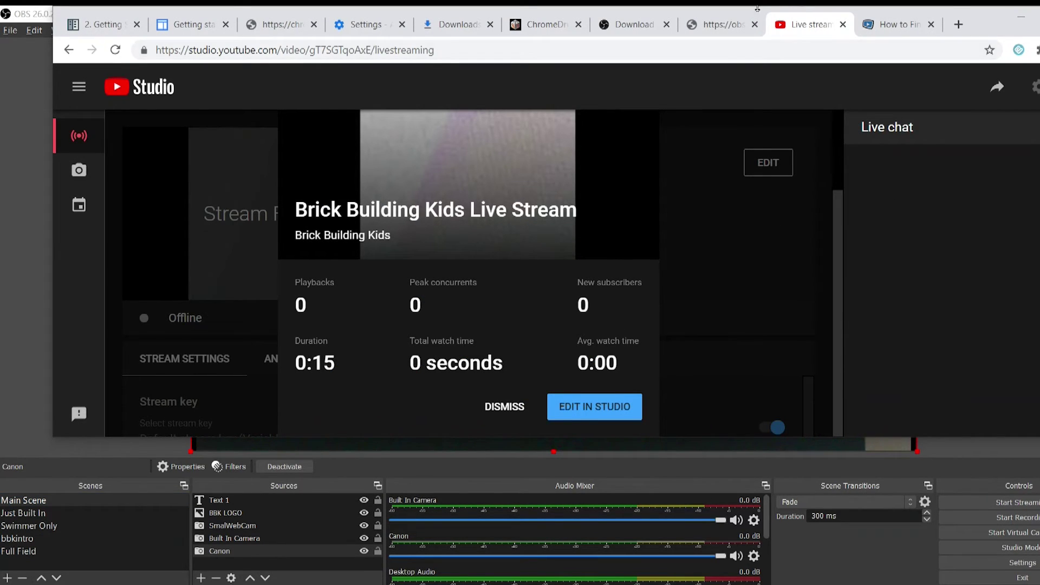
- Pop the Live streaming tab into its own window, select the stream key, then minimize Chrome
left_click_drag(803, 35, 732, 96)
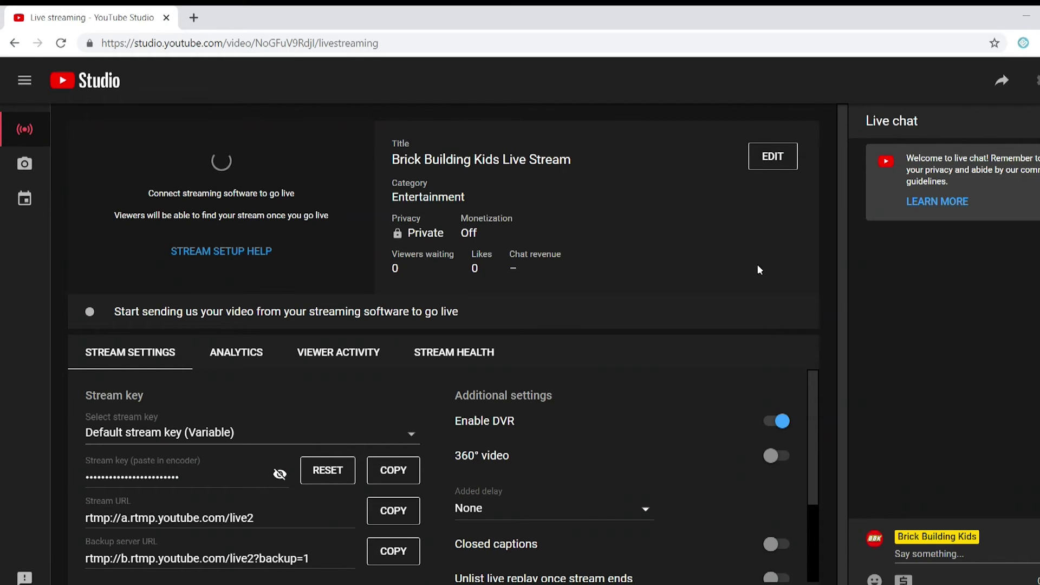
left_click_drag(844, 411, 867, 361)
left_click(193, 479)
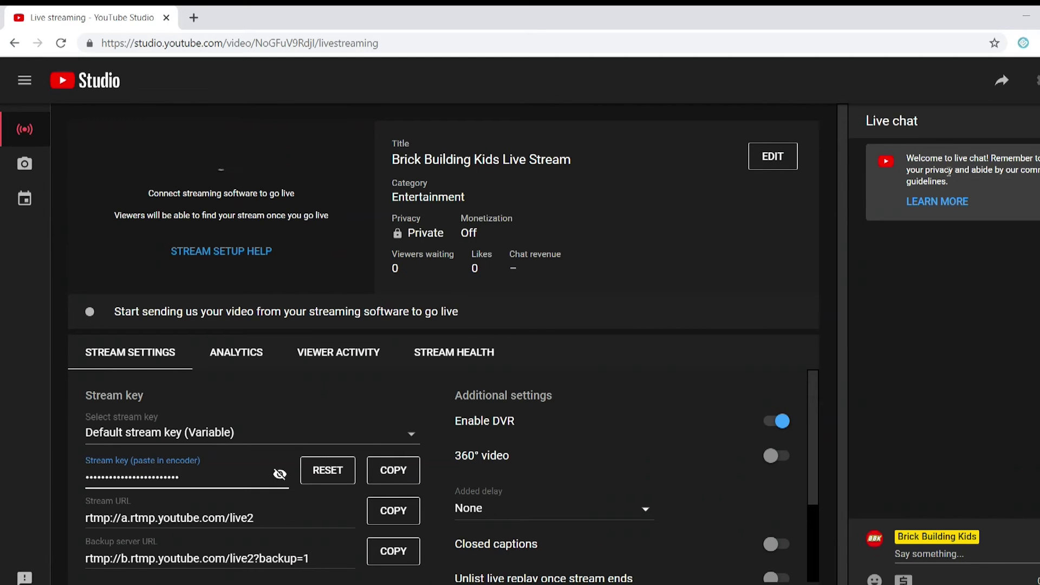
left_click(1026, 15)
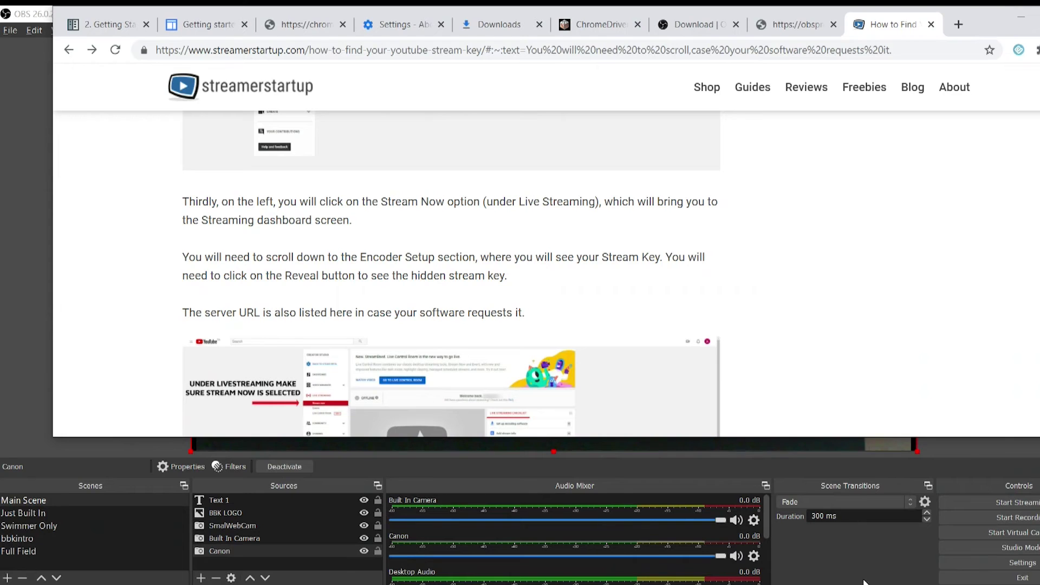
left_click(1021, 15)
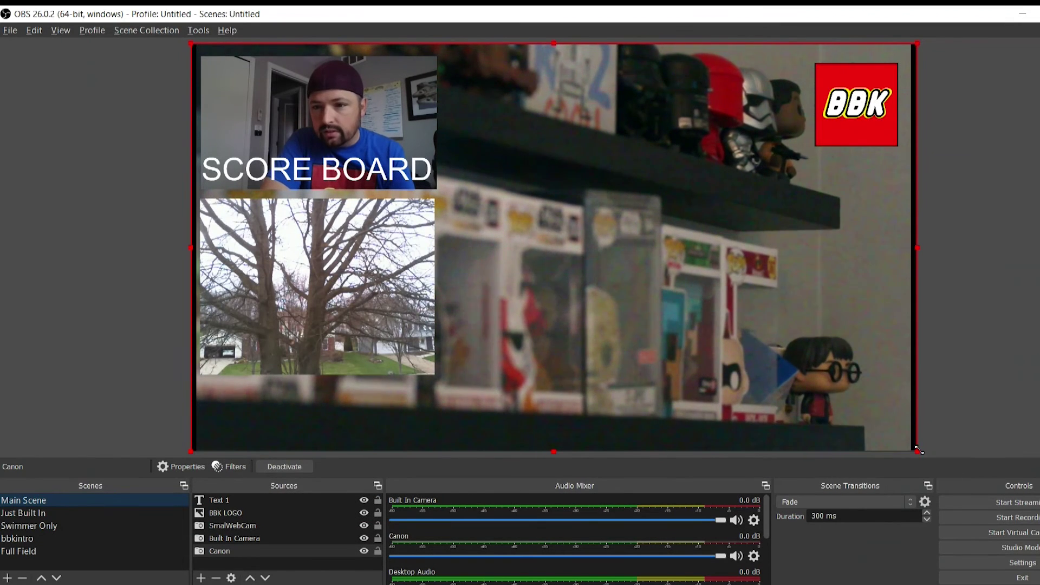
- Enter the YouTube stream key under Settings > Stream for YouTube - RTMP, then close Settings
left_click(1004, 566)
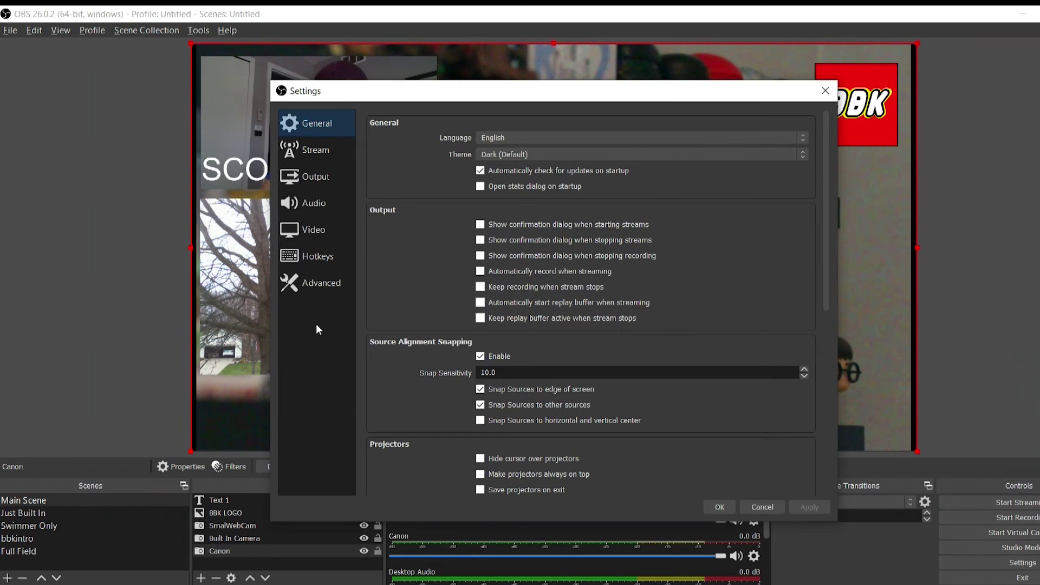
left_click(321, 157)
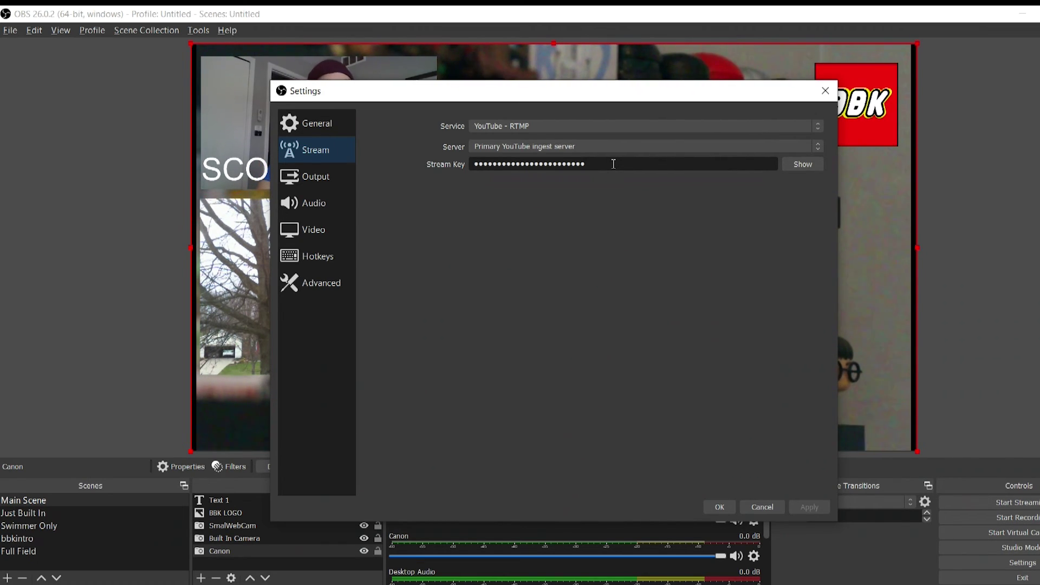
left_click(826, 90)
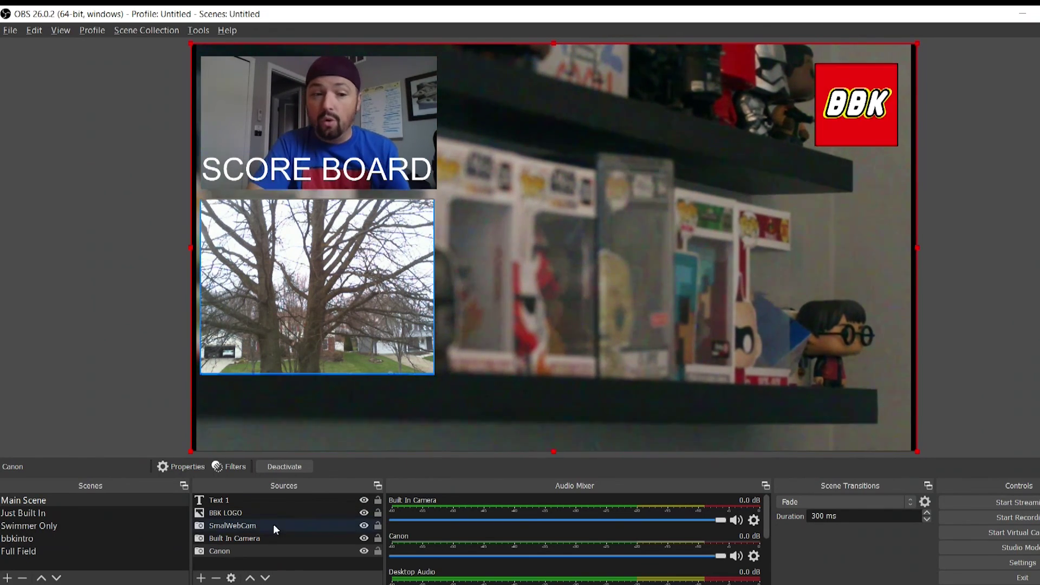
- Open the Sources + menu listing the source types available for Main Scene
left_click(200, 578)
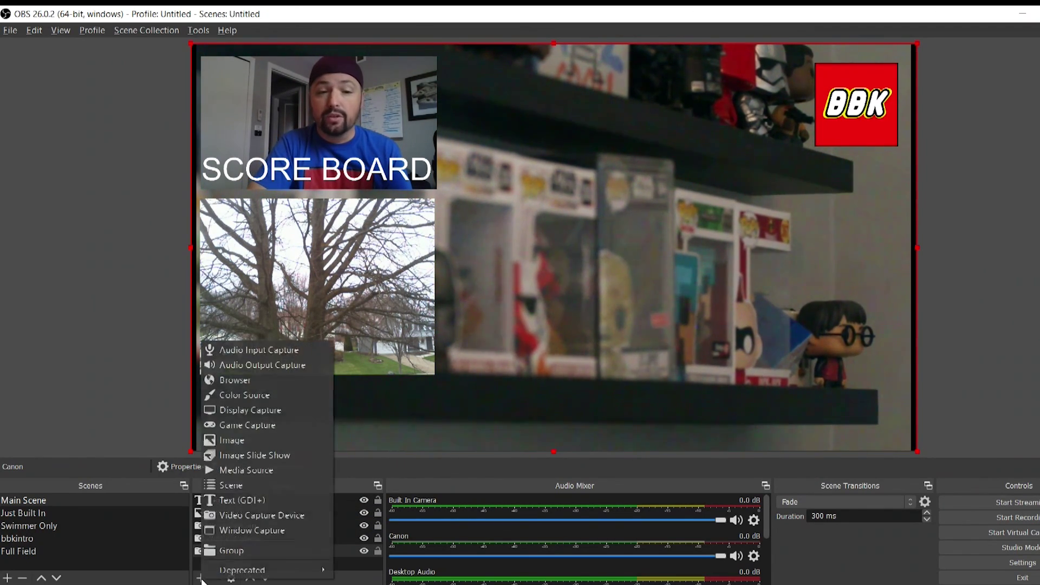